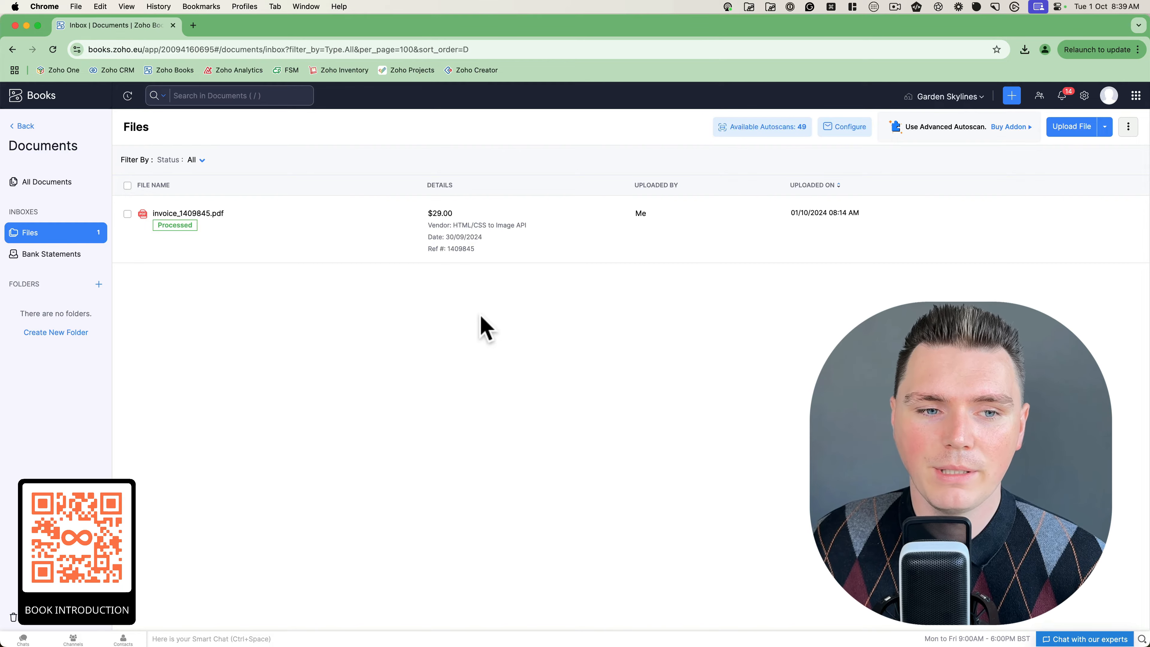
# Upload 80030438309.pdf from the Downloads folder into the Files inbox.
pyautogui.moveTo(5, 436)
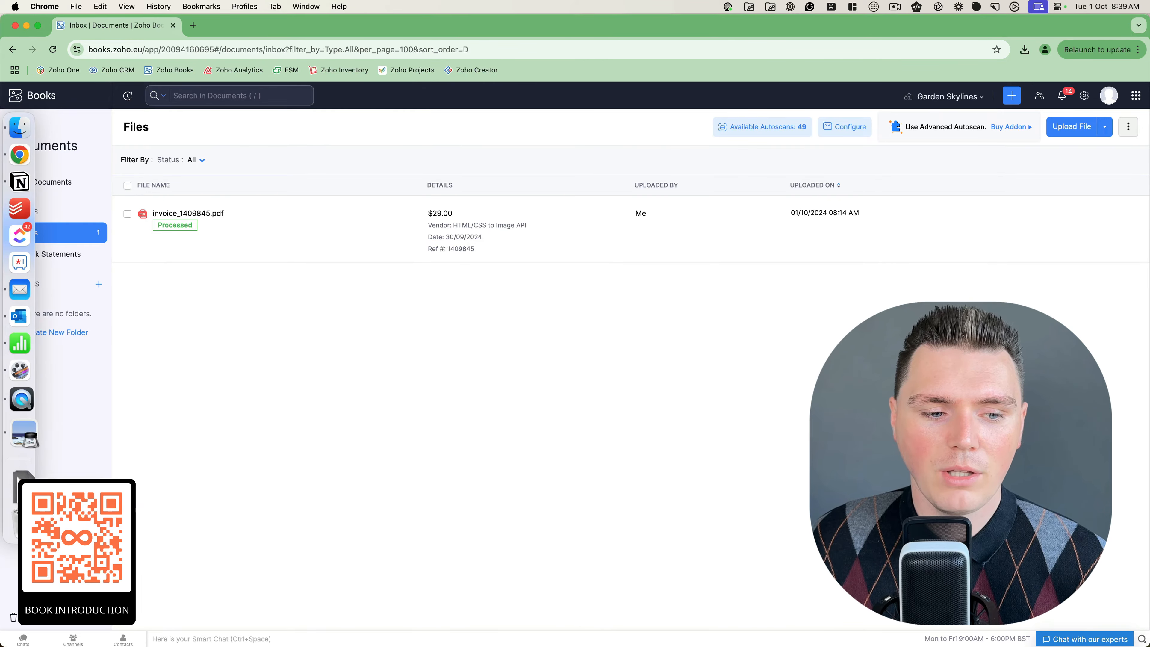
pyautogui.click(22, 487)
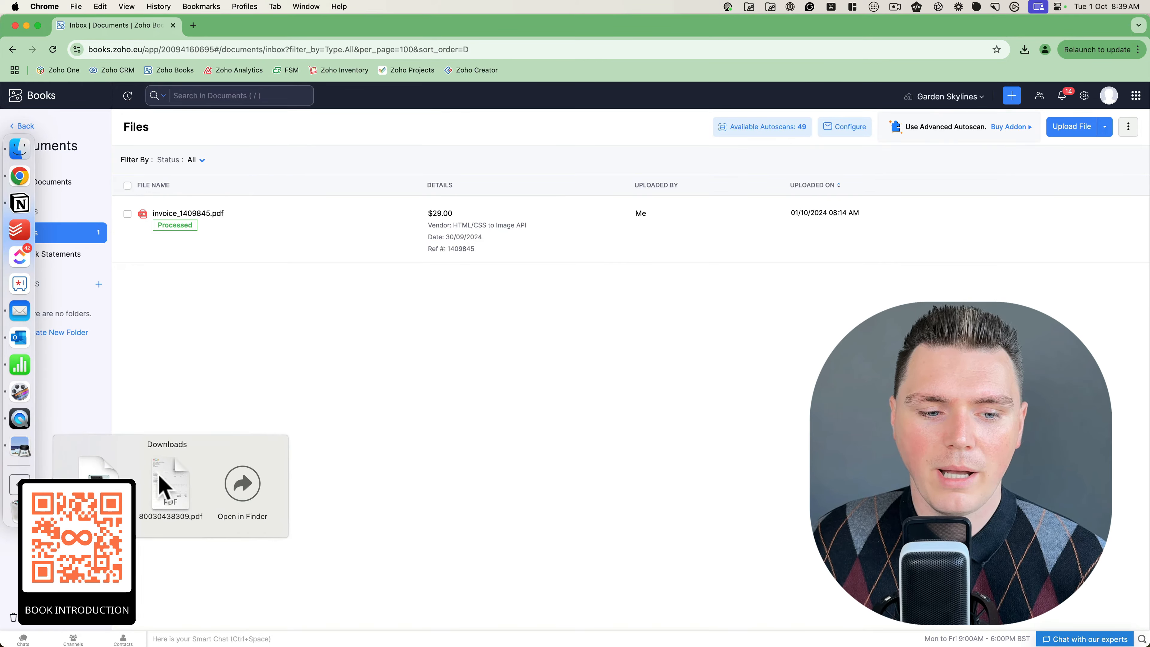
pyautogui.moveTo(162, 487); pyautogui.dragTo(362, 377)
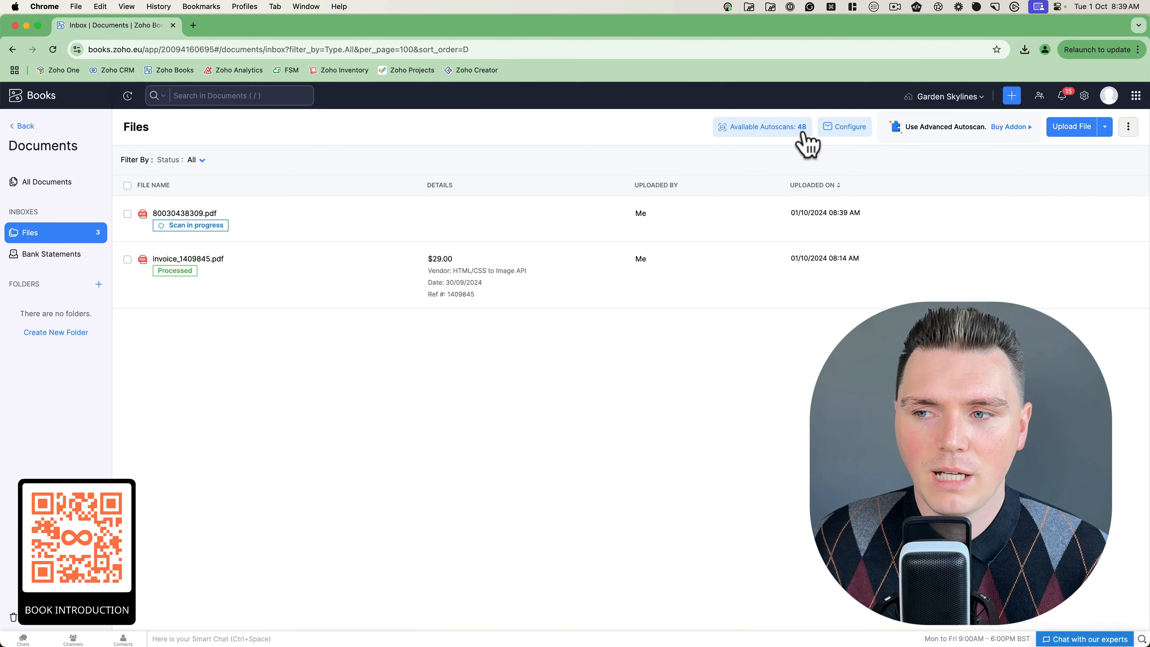
# Open the subscription add-ons for buying more autoscans and locate the Books documents autoscan add-on.
pyautogui.click(1019, 141)
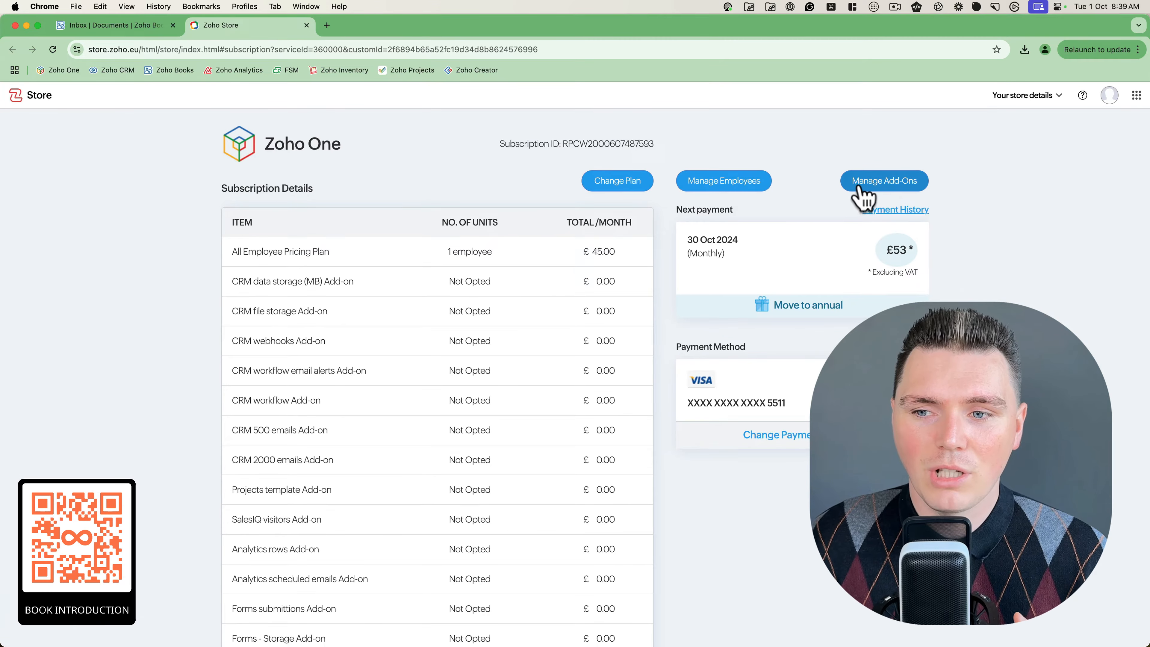
pyautogui.click(862, 195)
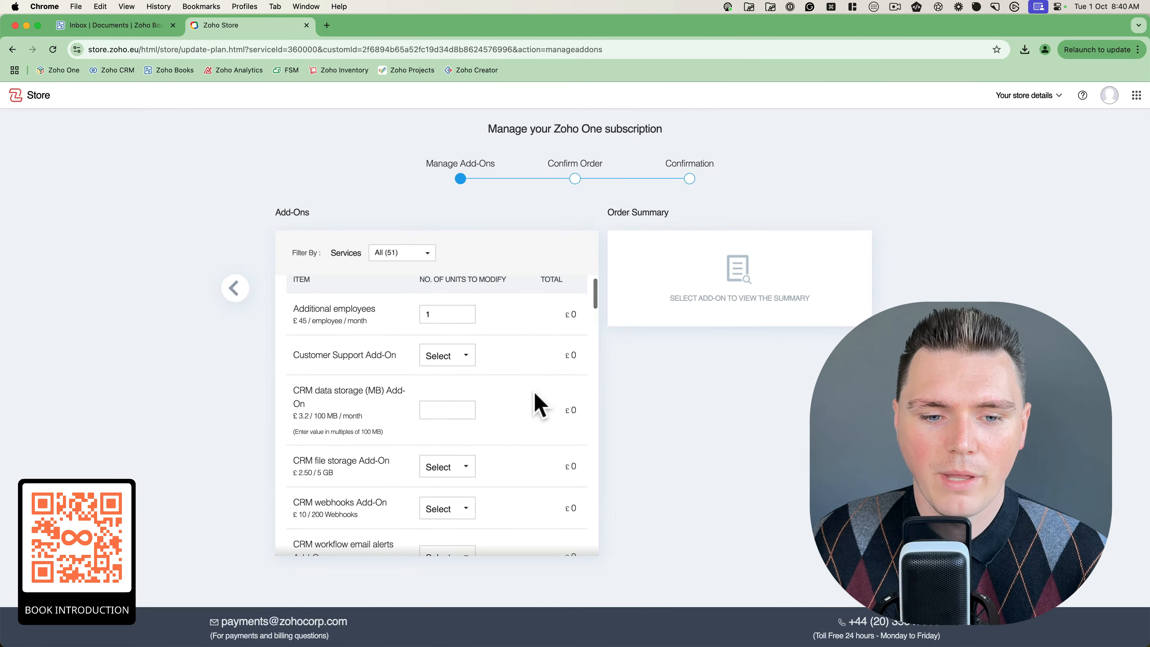
pyautogui.scroll(-10, 539, 406)
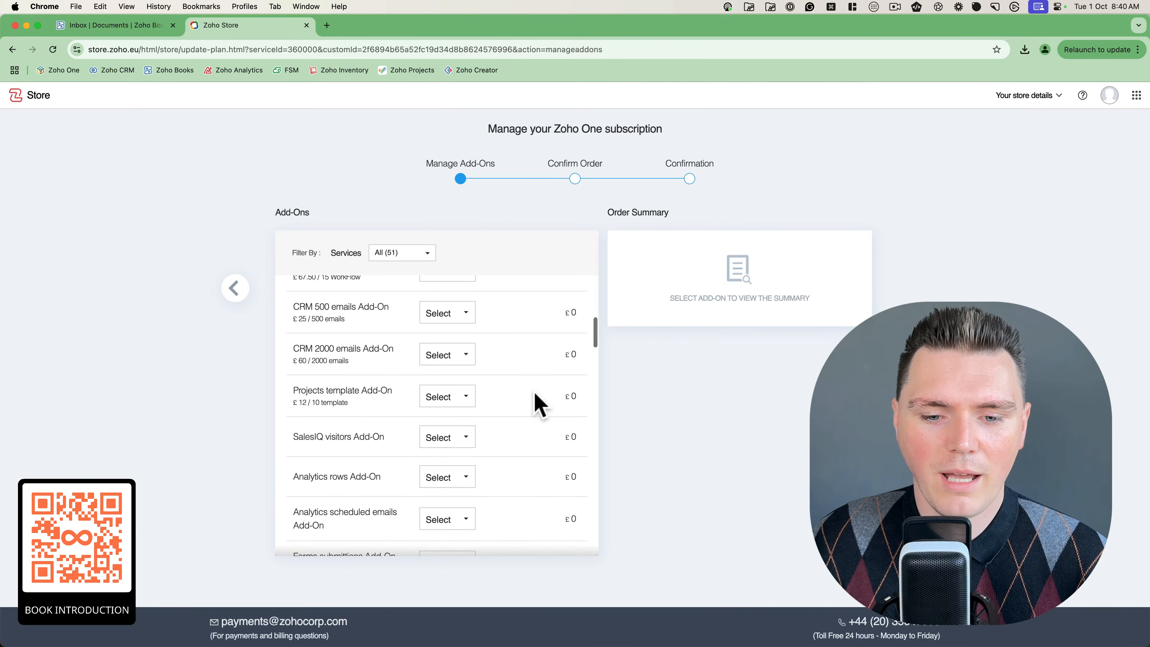
pyautogui.scroll(-6, 538, 406)
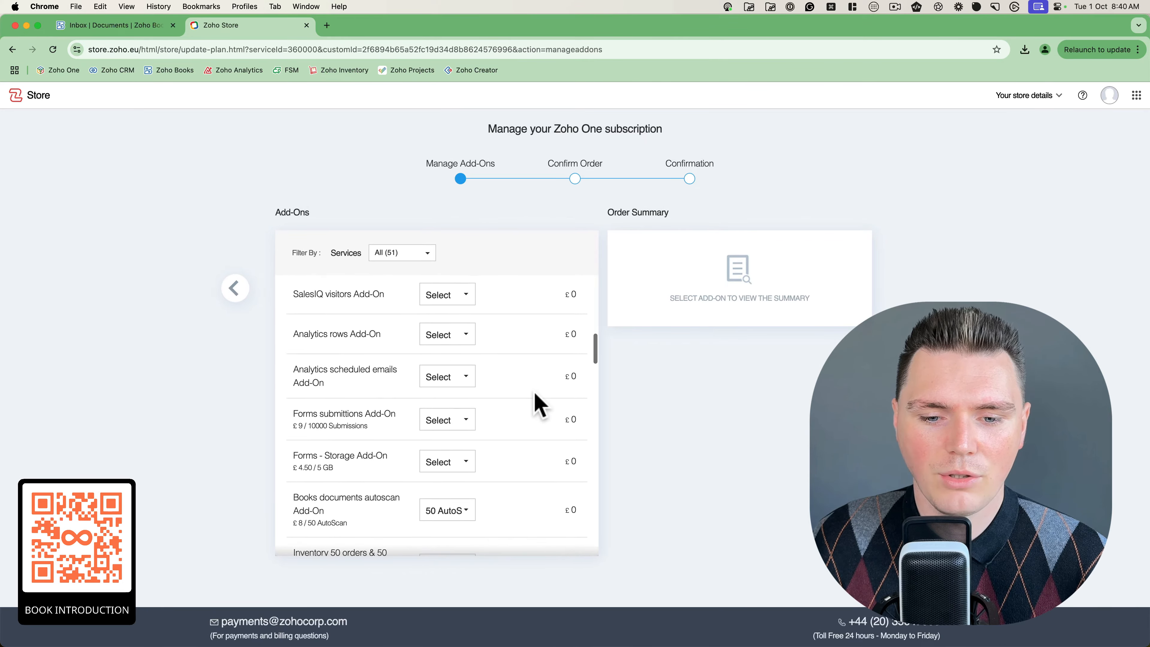
# Preview the price of the Books documents autoscan add-on at 100 AutoScan and set it back to 50 AutoScan.
pyautogui.click(458, 357)
pyautogui.click(450, 389)
pyautogui.click(449, 358)
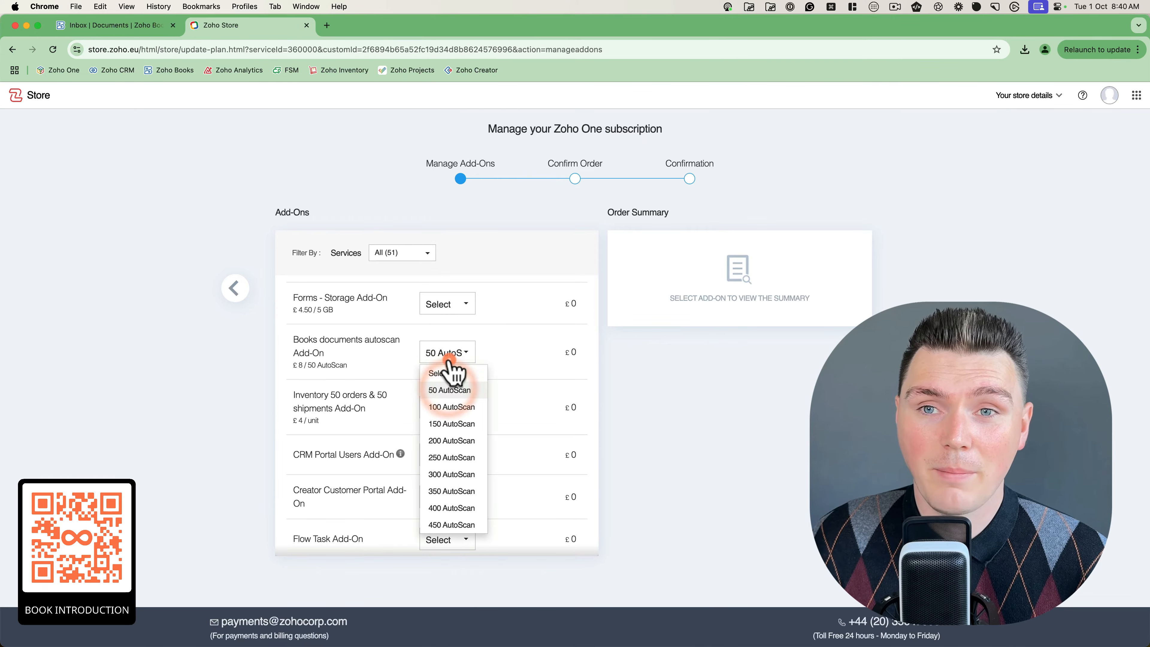
pyautogui.click(451, 406)
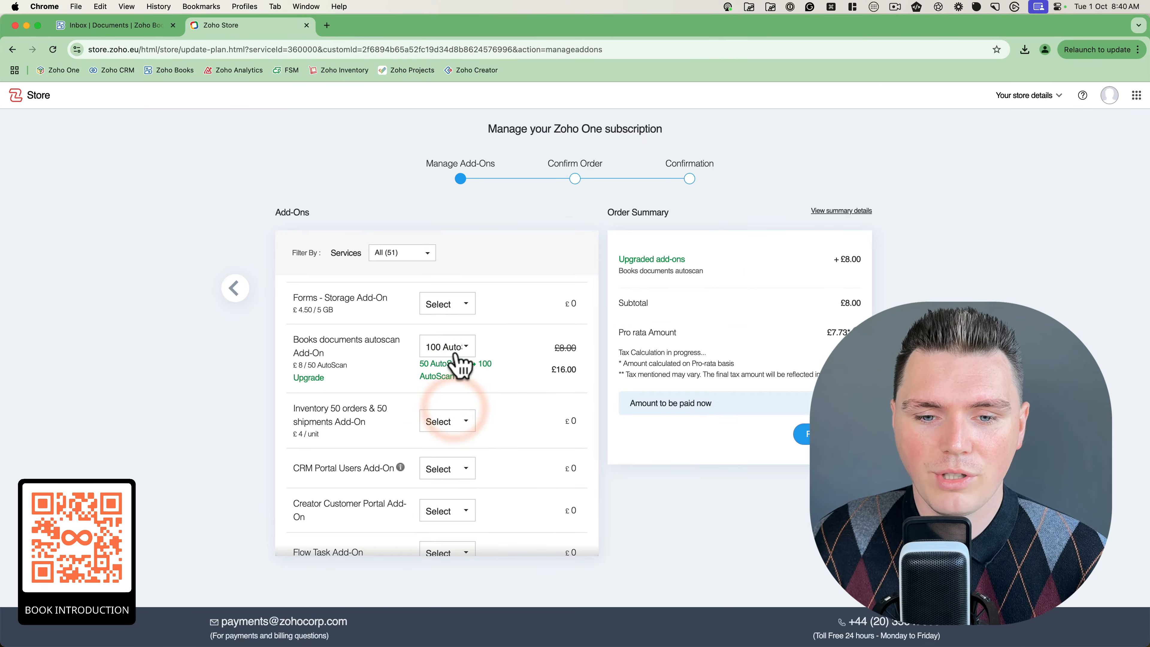
pyautogui.click(455, 353)
pyautogui.click(450, 387)
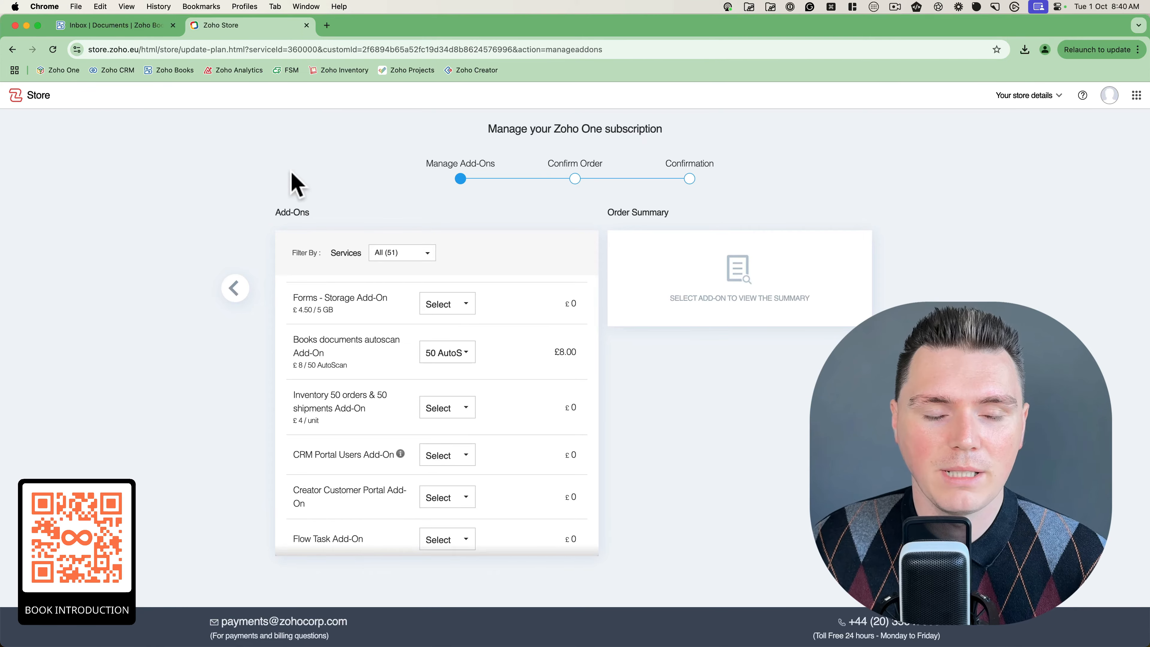
# Return to the Zoho Books Files inbox, refresh it, and start a new bill from 80030438309.pdf.
pyautogui.click(121, 28)
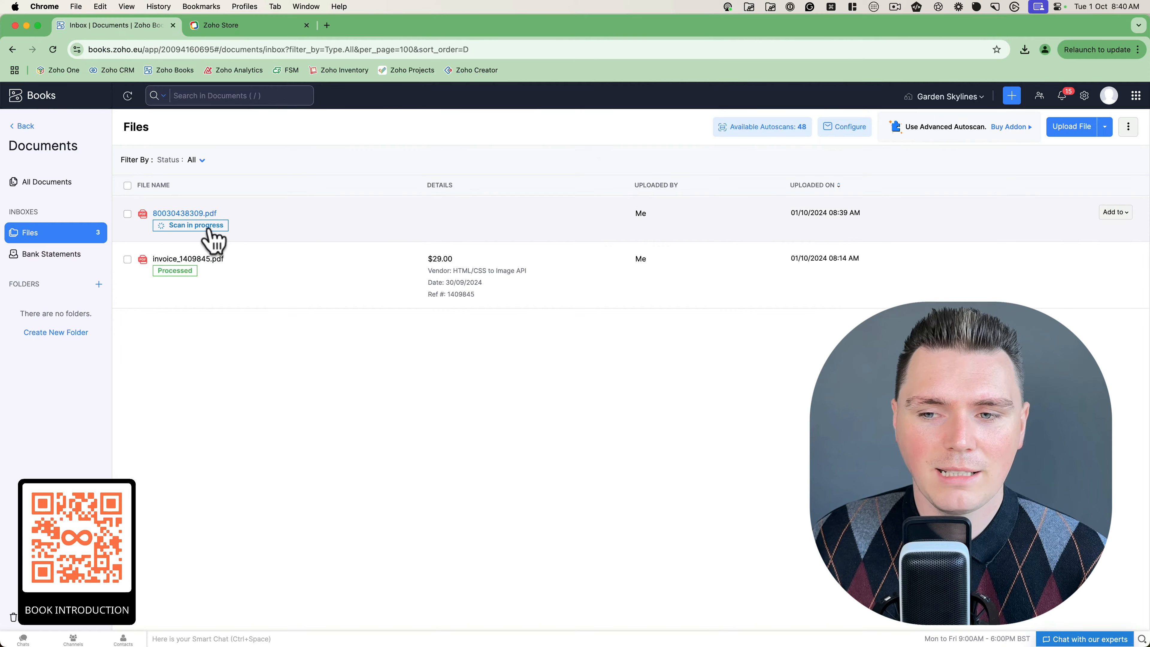
pyautogui.click(53, 49)
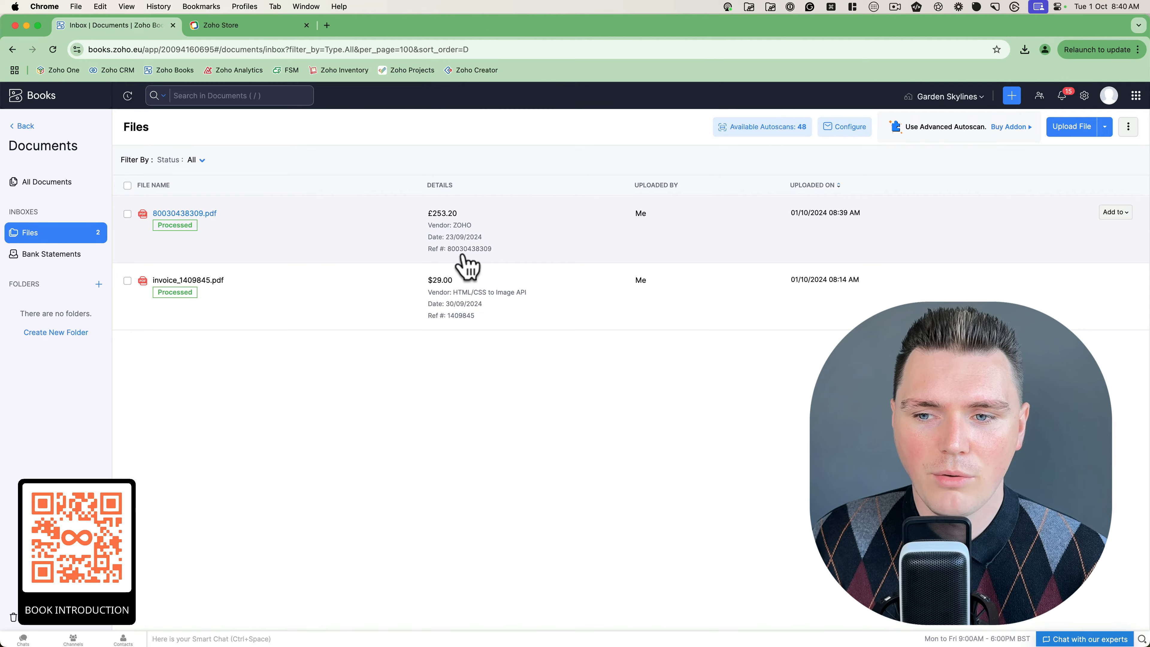
pyautogui.click(1126, 213)
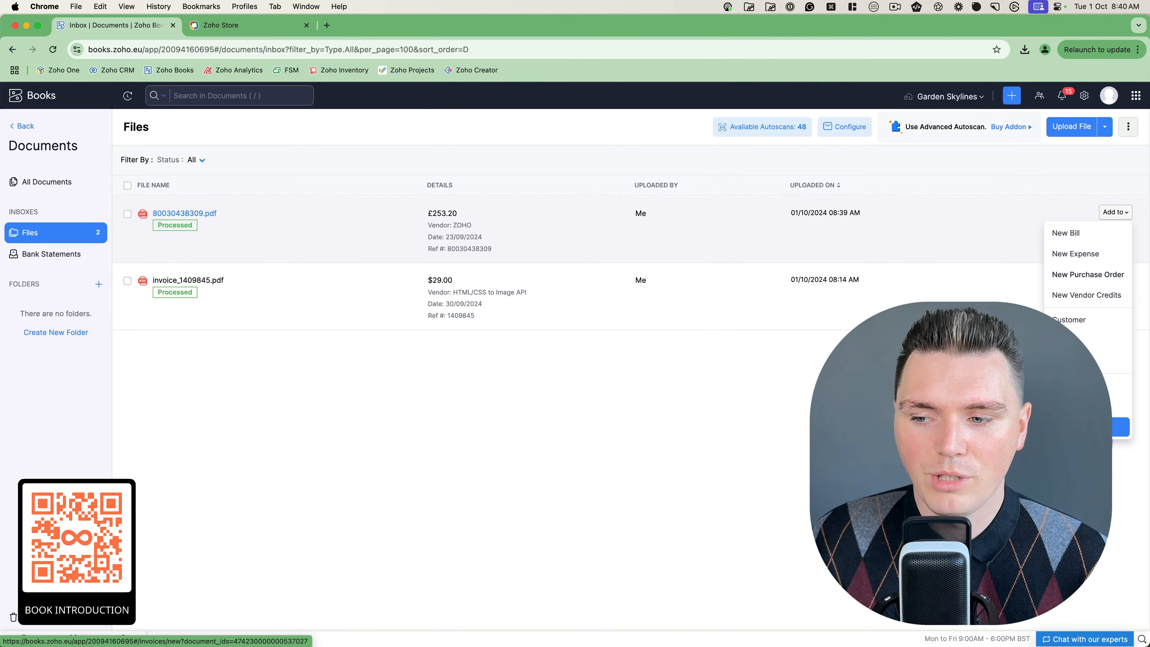
pyautogui.click(1079, 234)
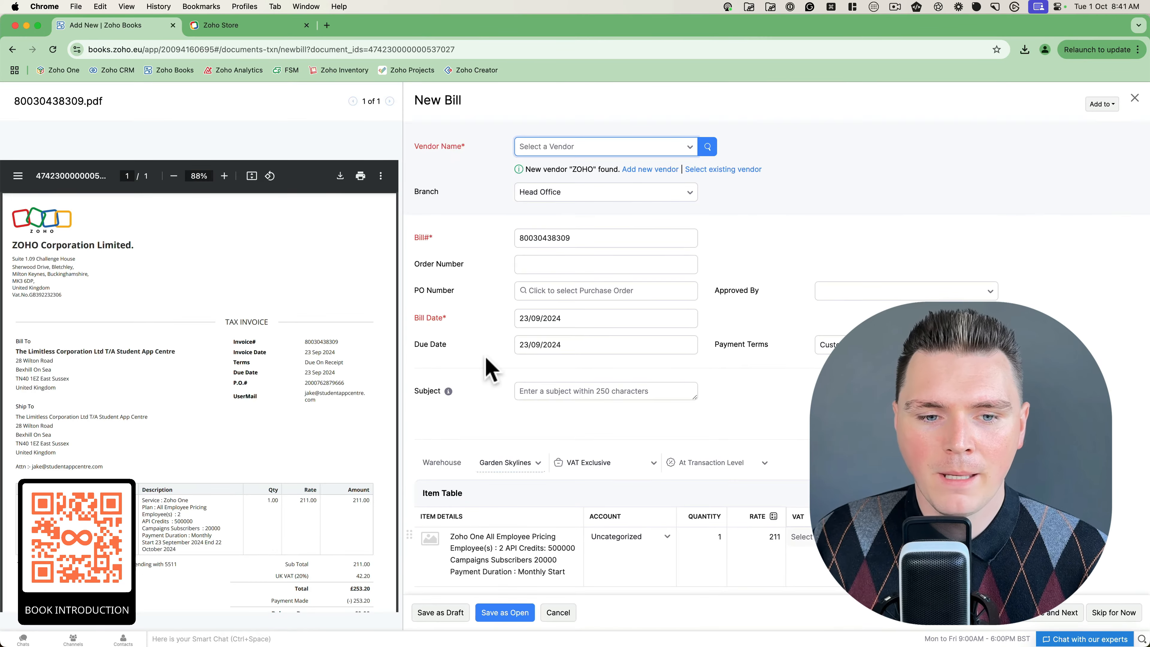
# Compare the scanned line item's description and rate in the new bill with the invoice PDF.
pyautogui.scroll(-5, 469, 416)
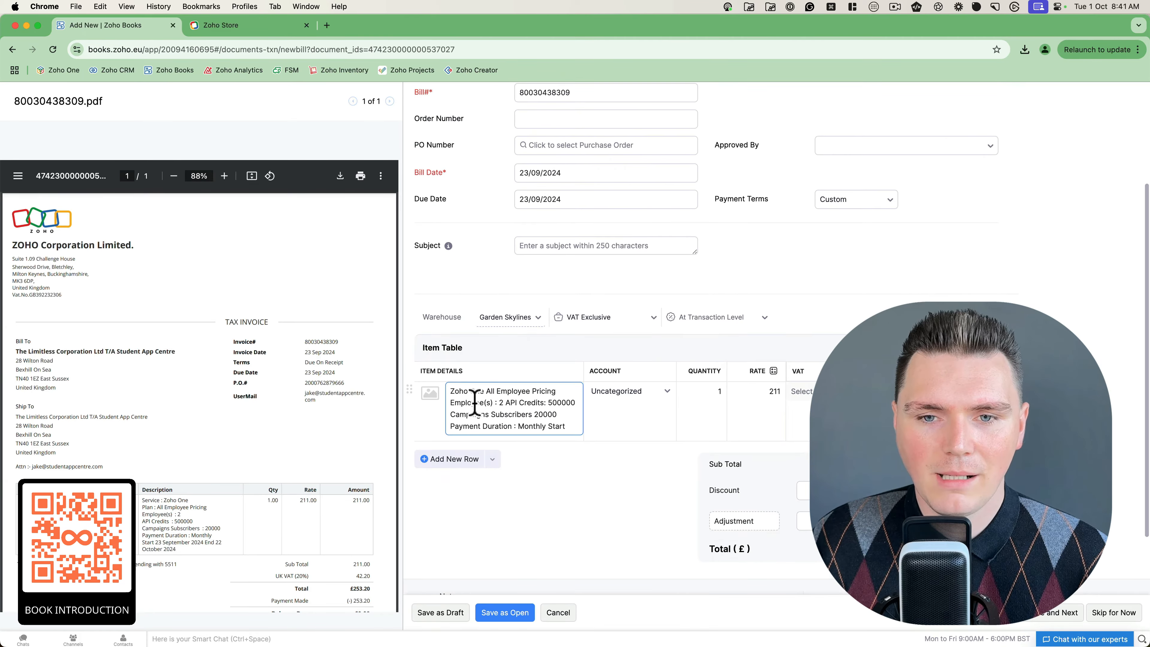
pyautogui.moveTo(448, 392); pyautogui.dragTo(570, 426)
pyautogui.scroll(-3, 199, 512)
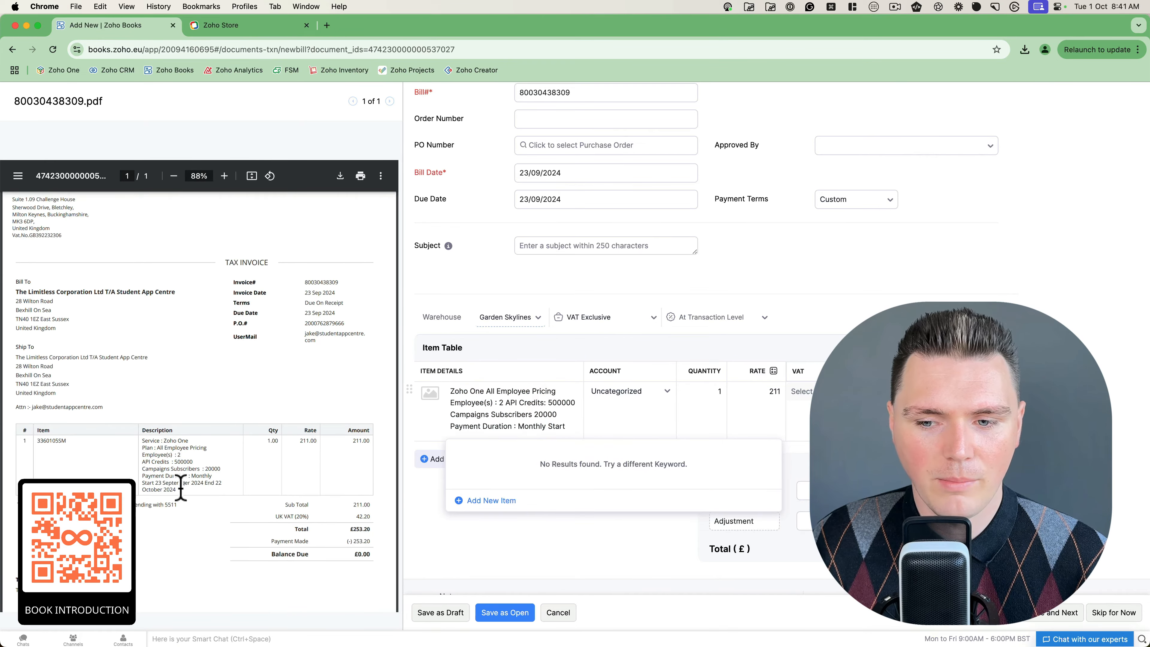
pyautogui.moveTo(184, 483); pyautogui.dragTo(143, 439)
pyautogui.moveTo(300, 440); pyautogui.dragTo(322, 440)
pyautogui.click(762, 391)
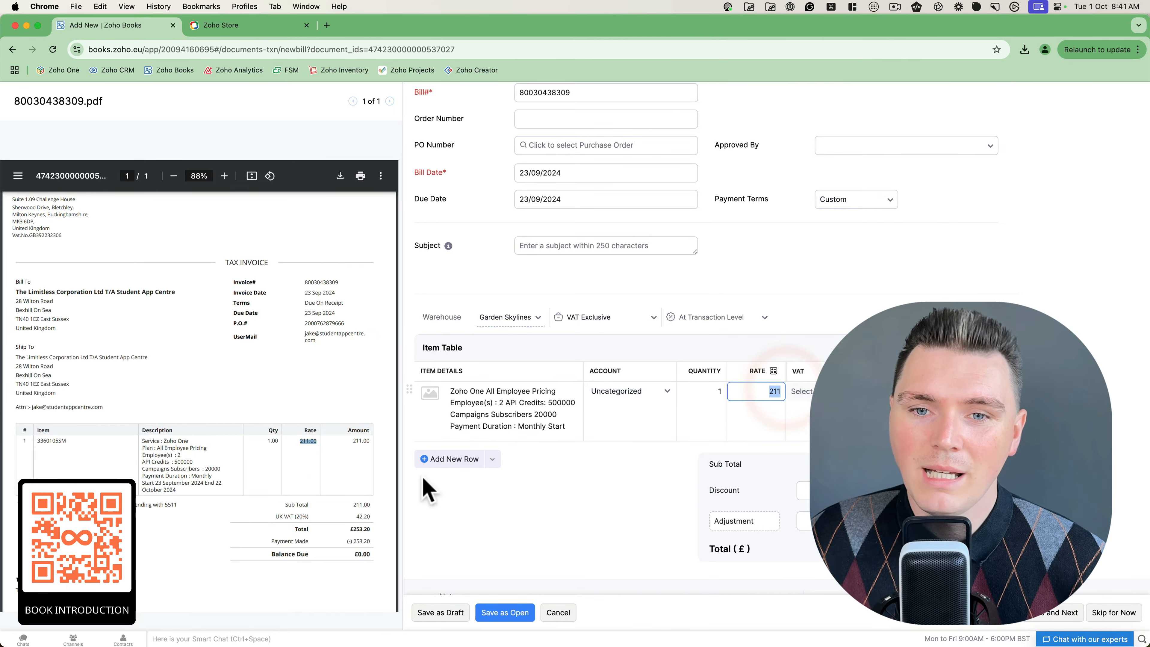
# Assign the existing vendor ZOHO Corporation Limited to the new bill.
pyautogui.scroll(4, 424, 480)
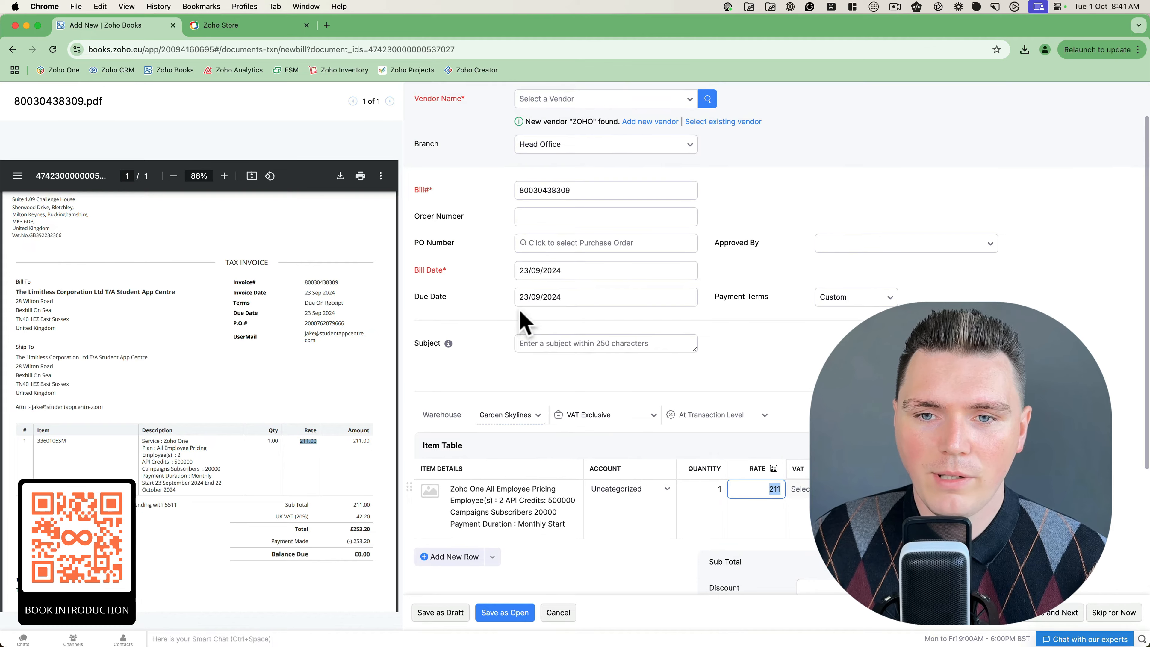
pyautogui.doubleClick(583, 122)
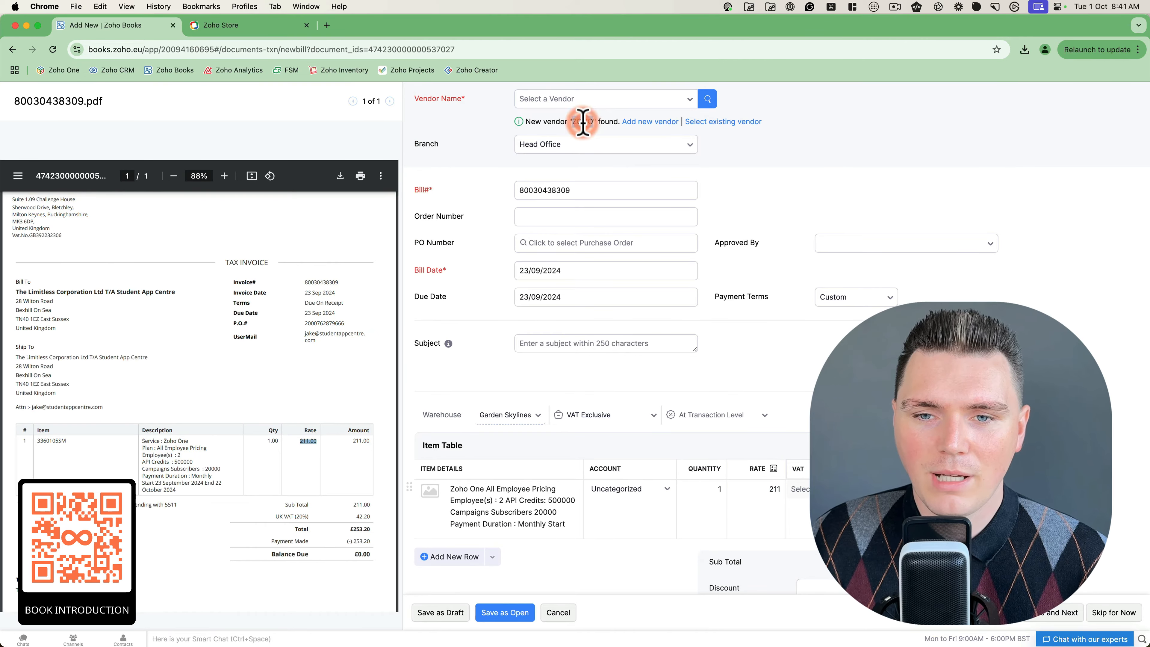
pyautogui.click(590, 99)
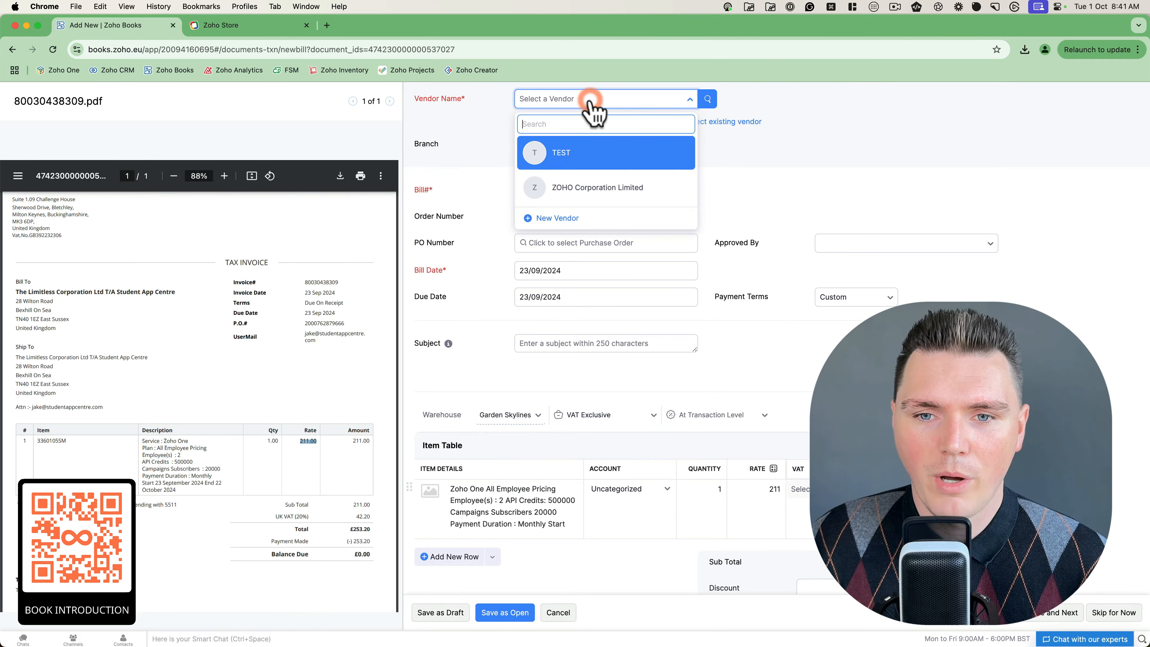
pyautogui.click(604, 199)
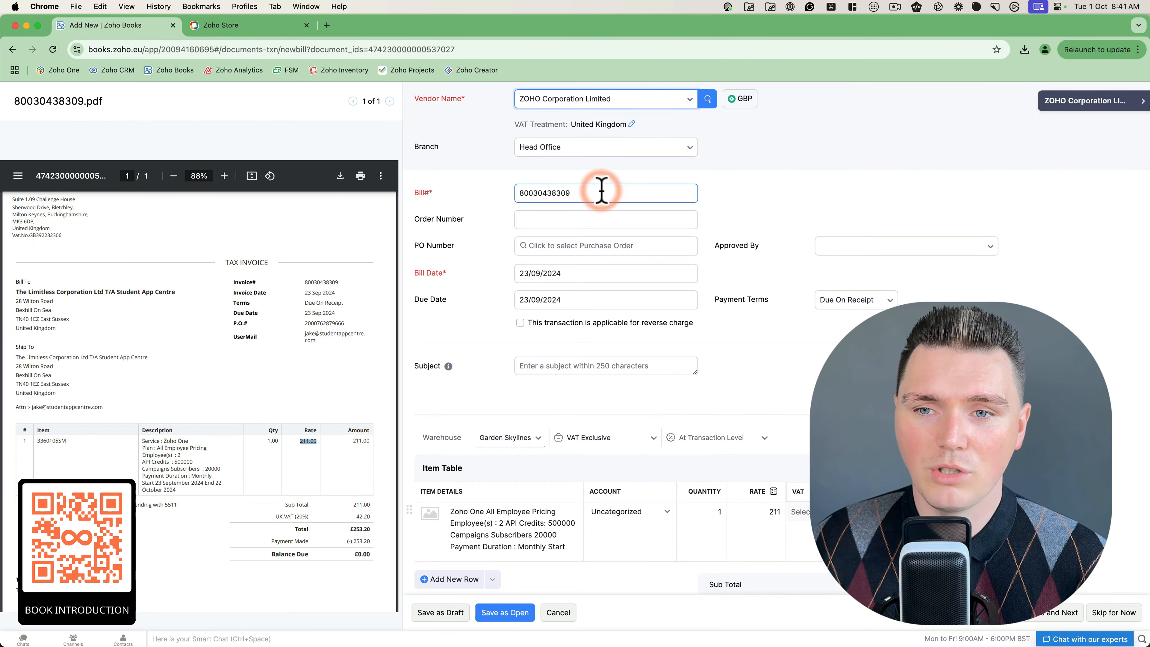
# Set the line item's account to [463] IT Software and Consumables and its VAT to Standard Rate 20%.
pyautogui.scroll(-3, 601, 190)
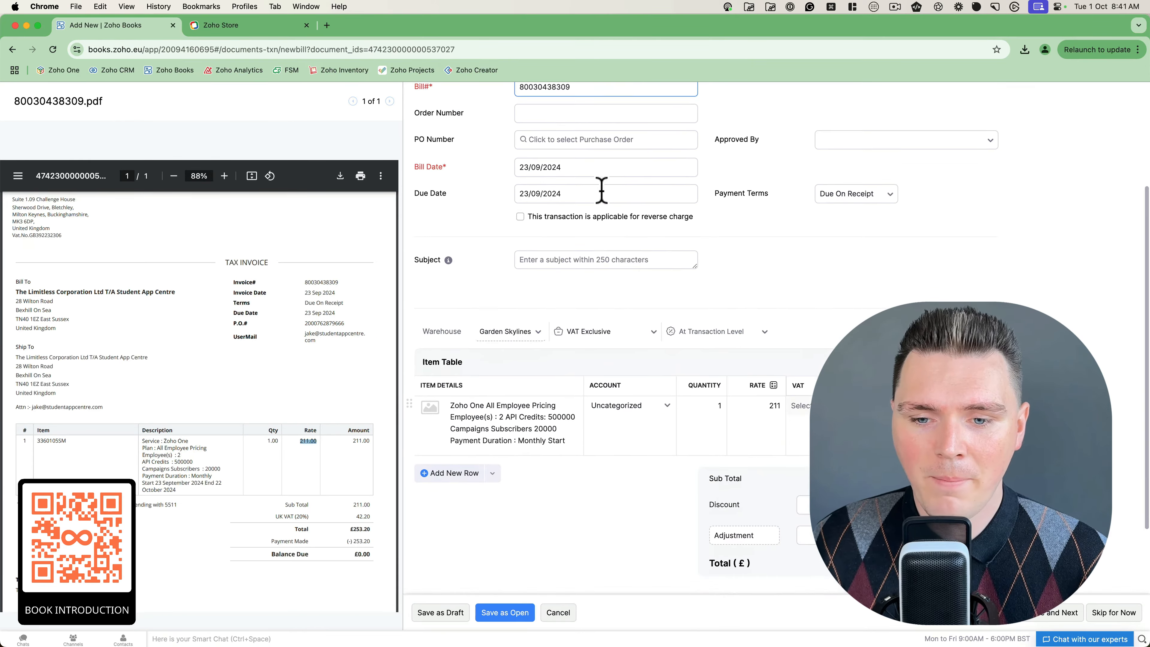
pyautogui.click(641, 406)
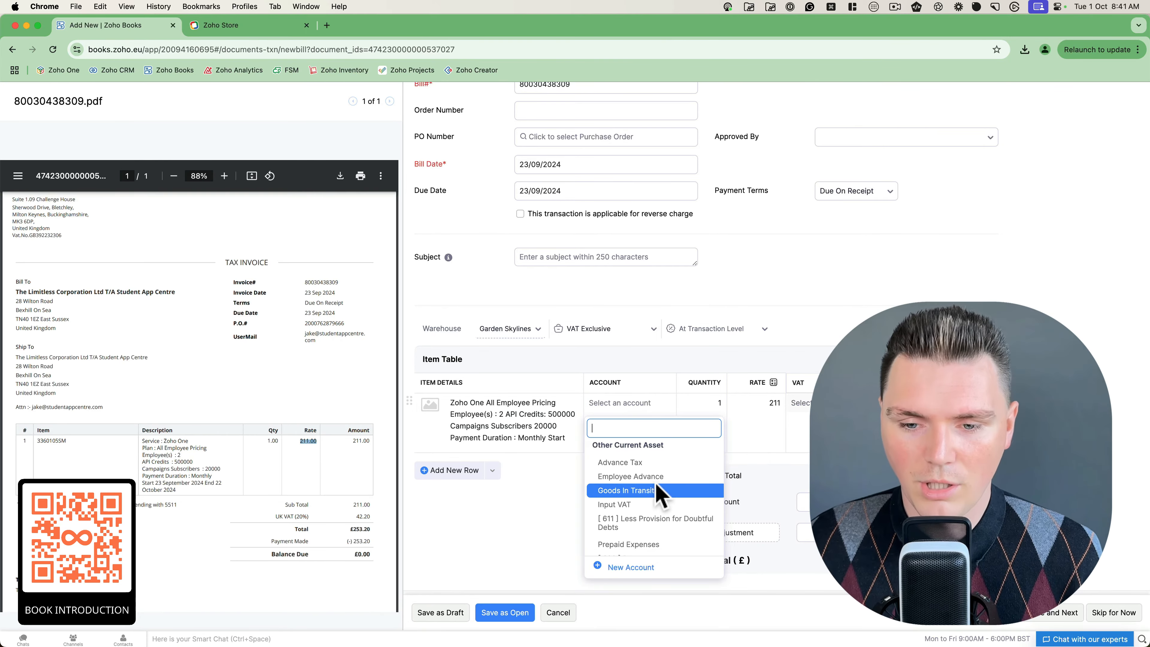
pyautogui.write('so')
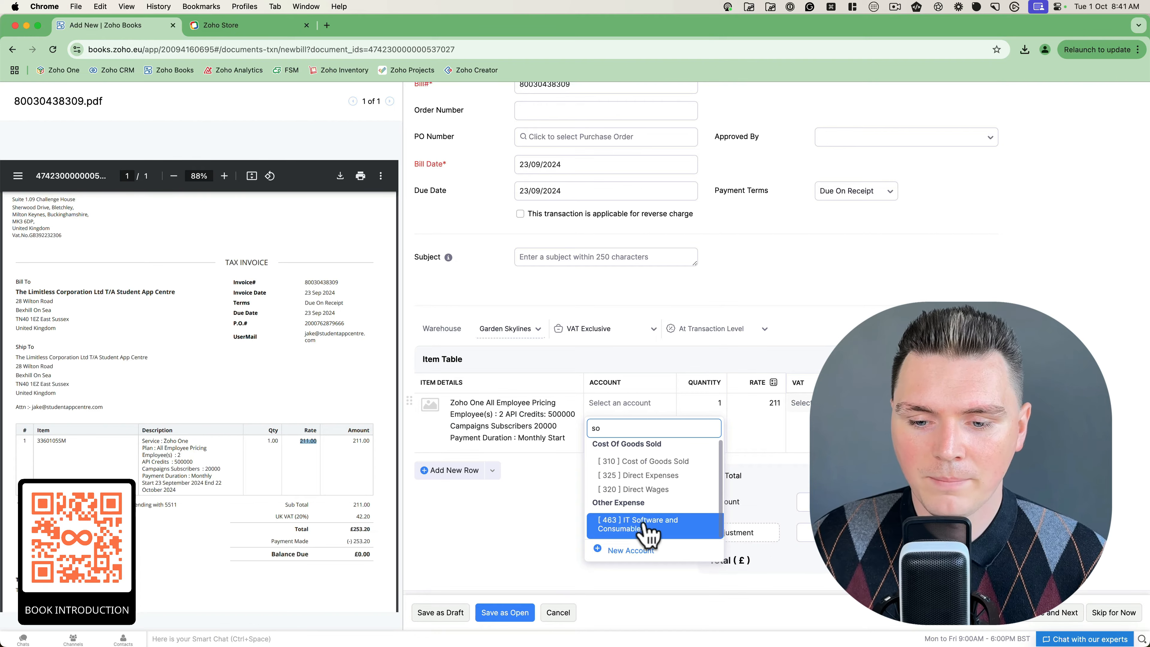
pyautogui.scroll(-2, 665, 526)
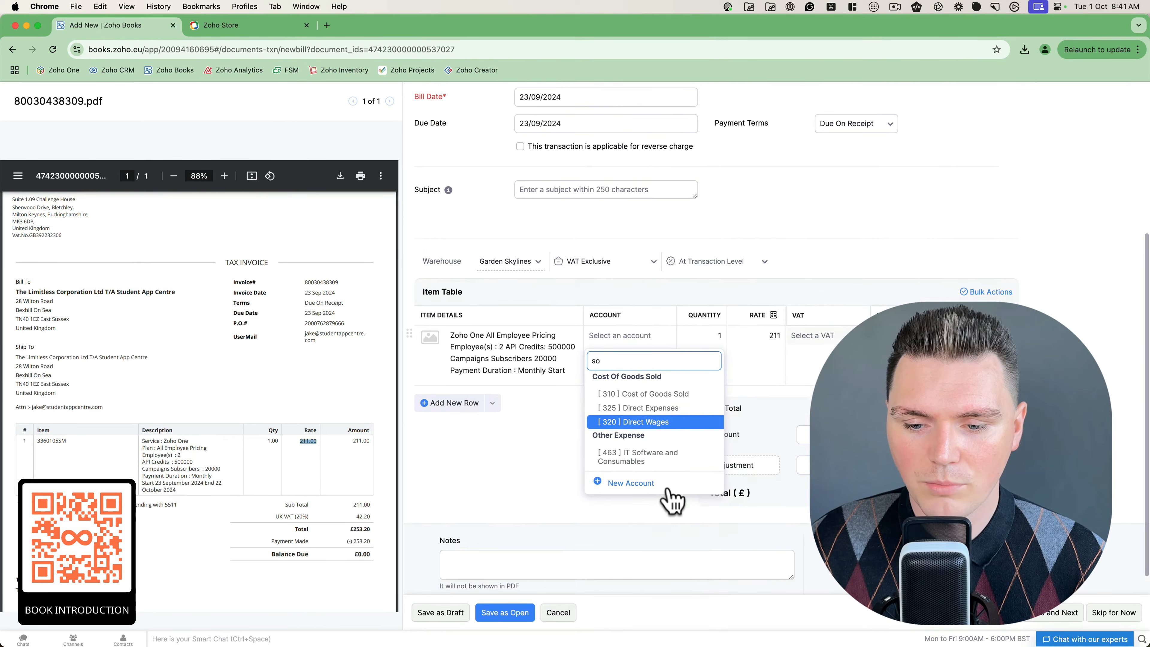
pyautogui.click(659, 459)
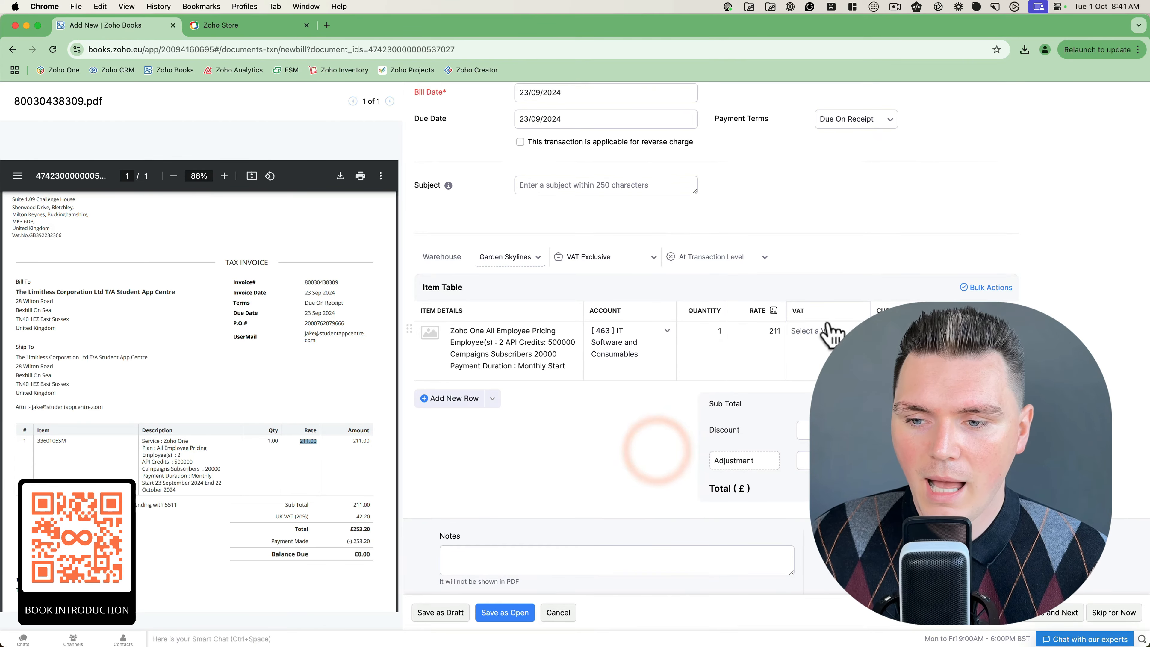
pyautogui.click(821, 329)
pyautogui.click(810, 433)
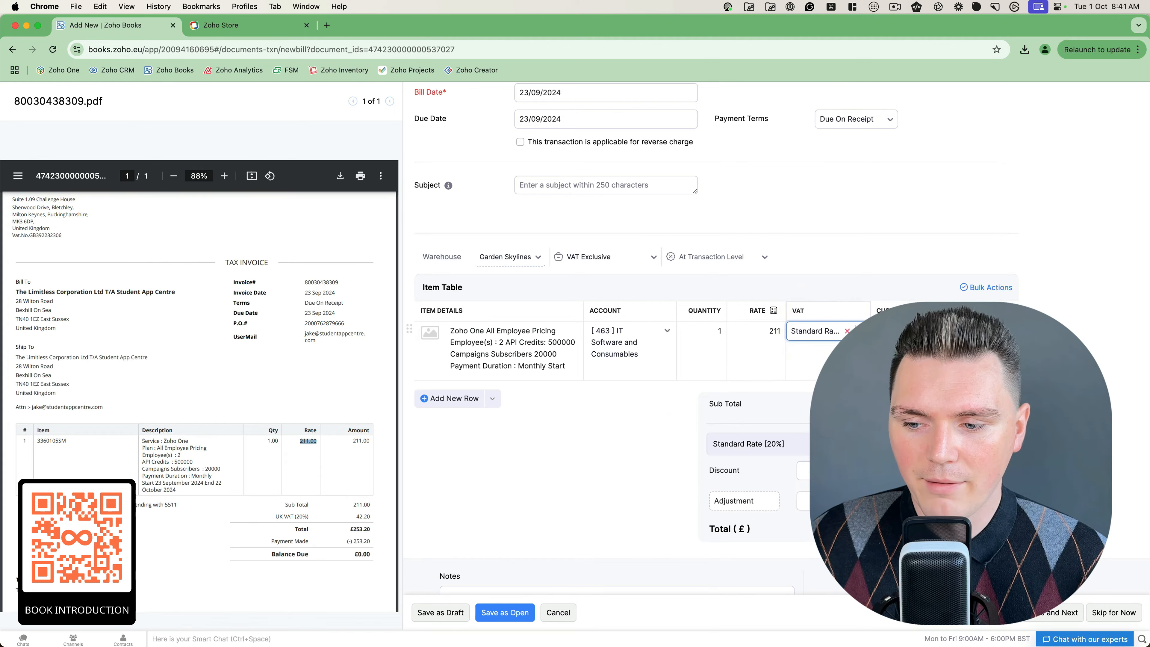
# Check the invoice PDF's total against the bill and save the bill as a draft.
pyautogui.doubleClick(367, 528)
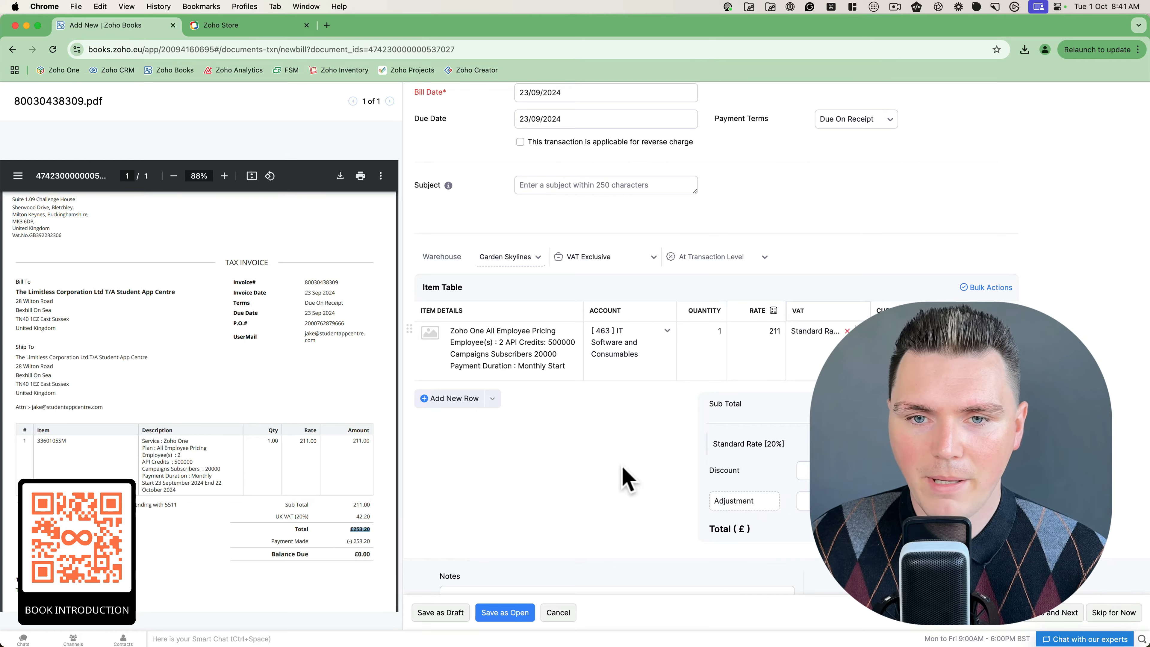
pyautogui.scroll(3, 620, 470)
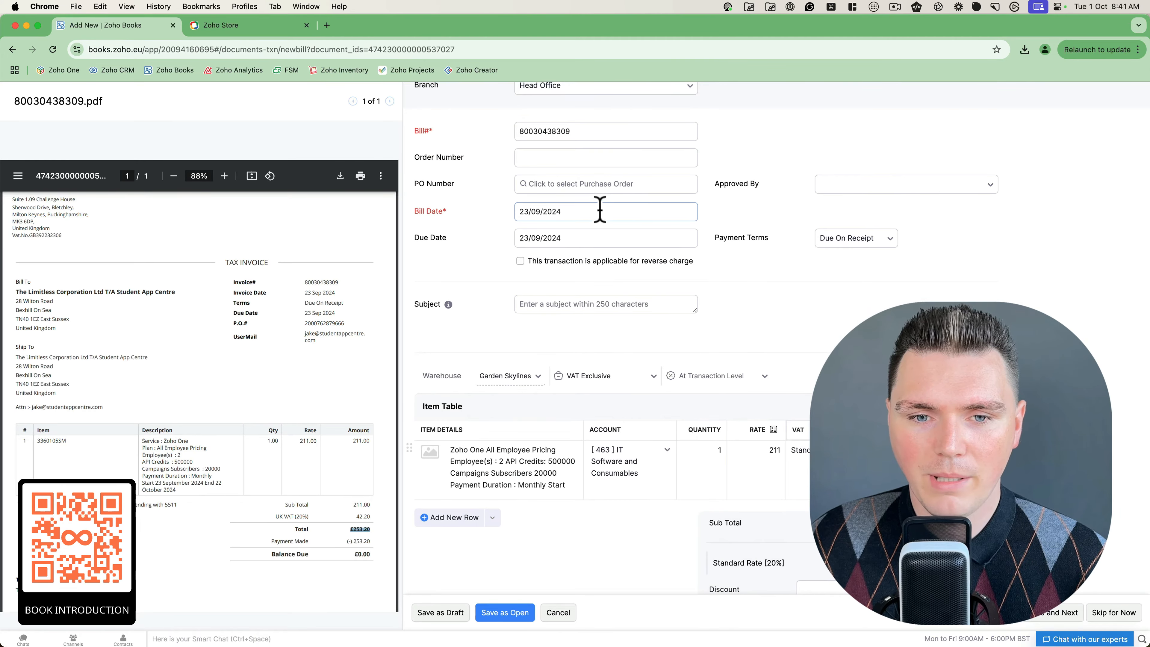
pyautogui.click(455, 612)
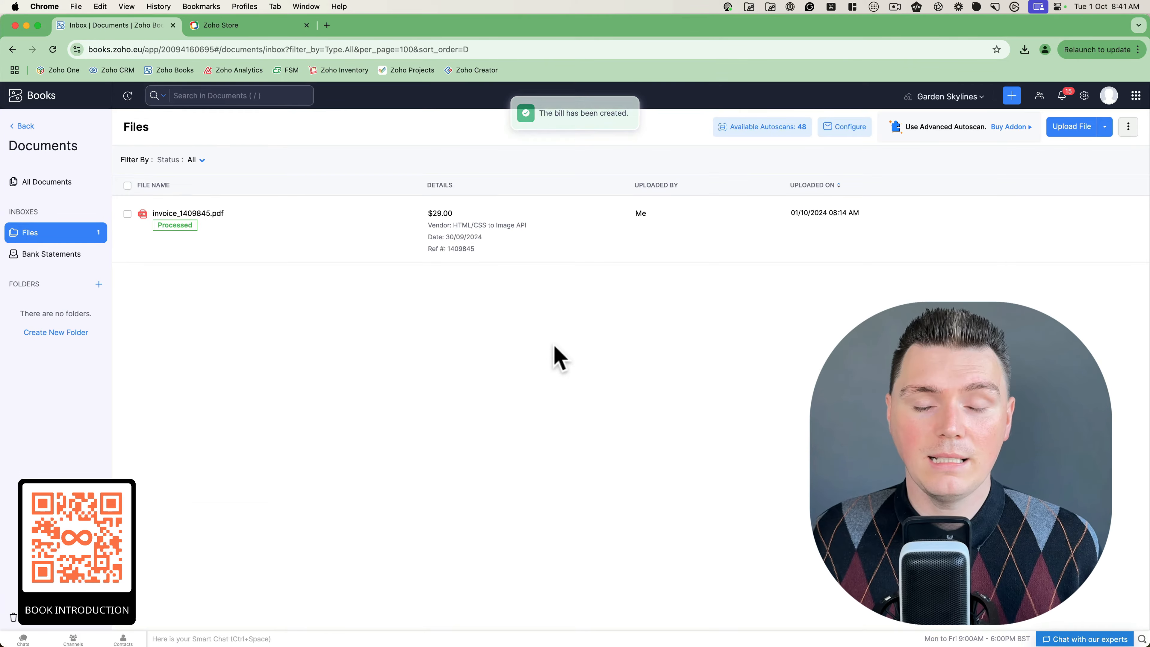
# Open the saved draft from the purchase bills list to review it, and return to the documents' Files inbox.
pyautogui.click(23, 127)
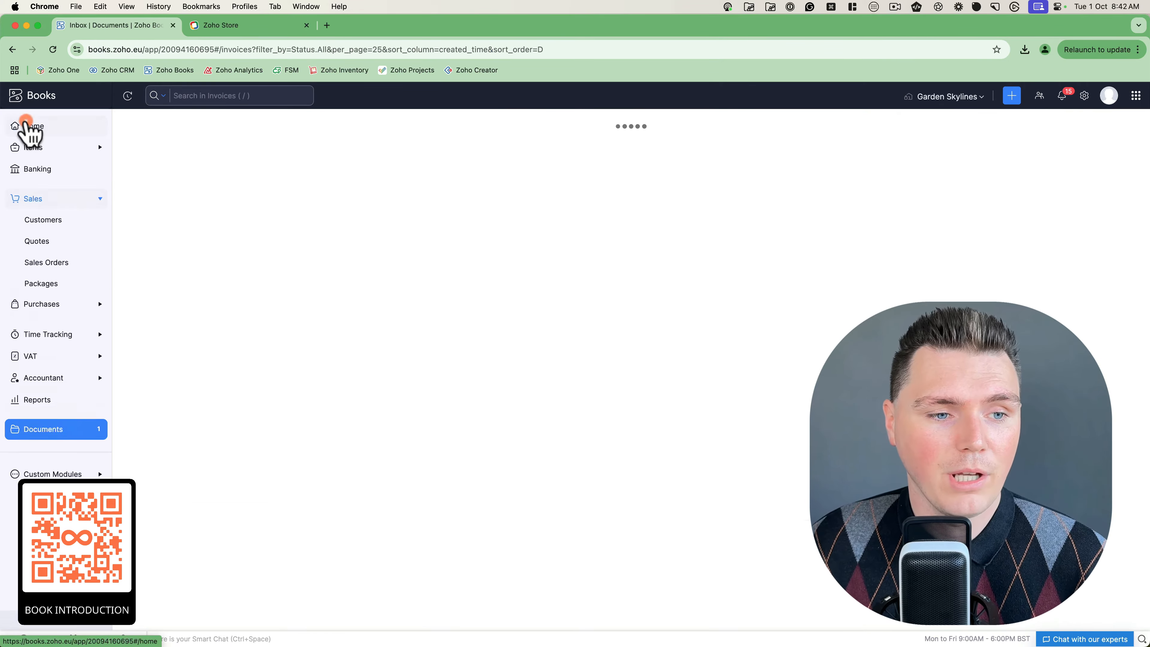
pyautogui.click(43, 325)
pyautogui.click(44, 441)
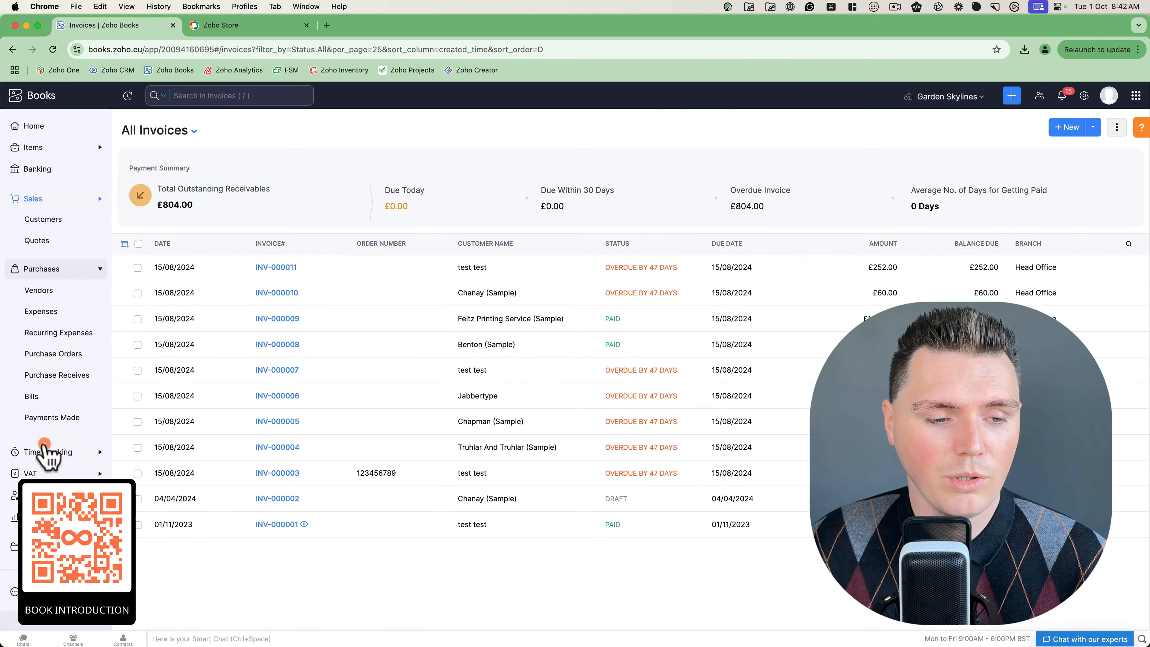
pyautogui.click(32, 348)
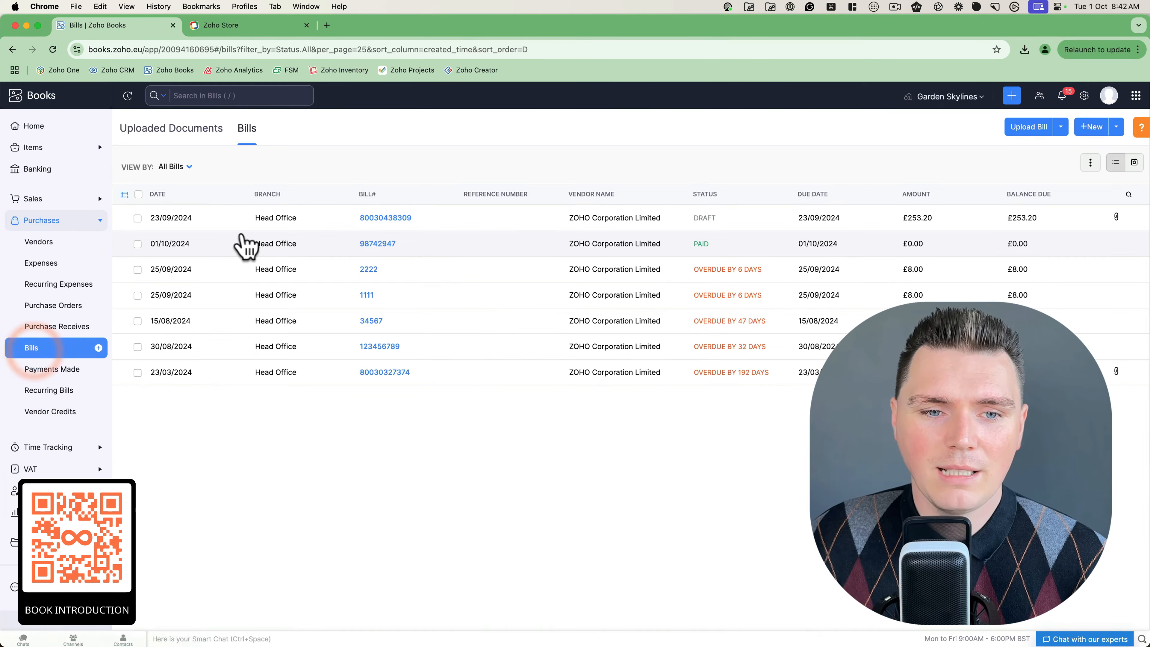
pyautogui.click(222, 215)
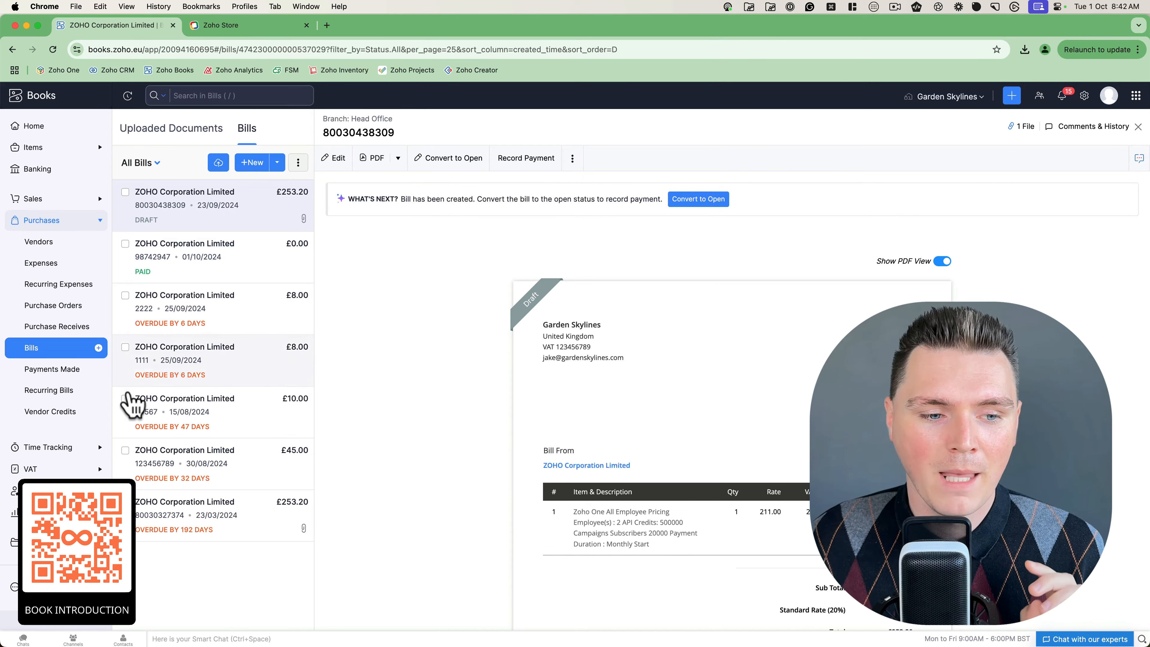
pyautogui.click(14, 542)
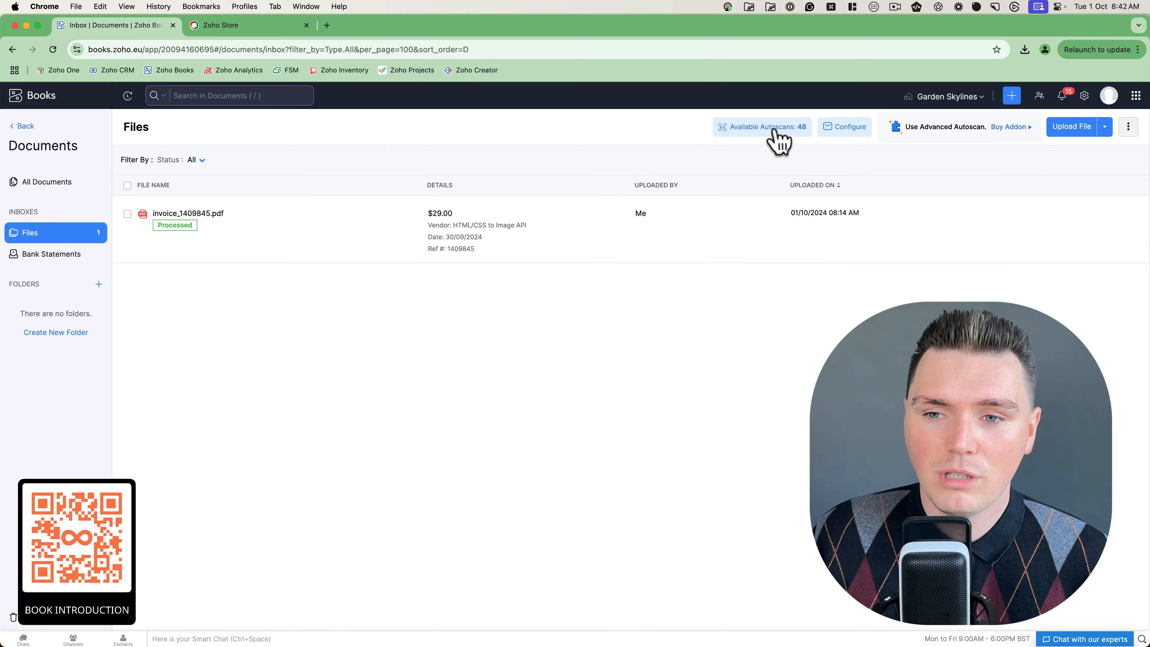
# Open the email forwarding configuration for the Files inbox, copy its receipts email address, and close the dialog.
pyautogui.click(840, 141)
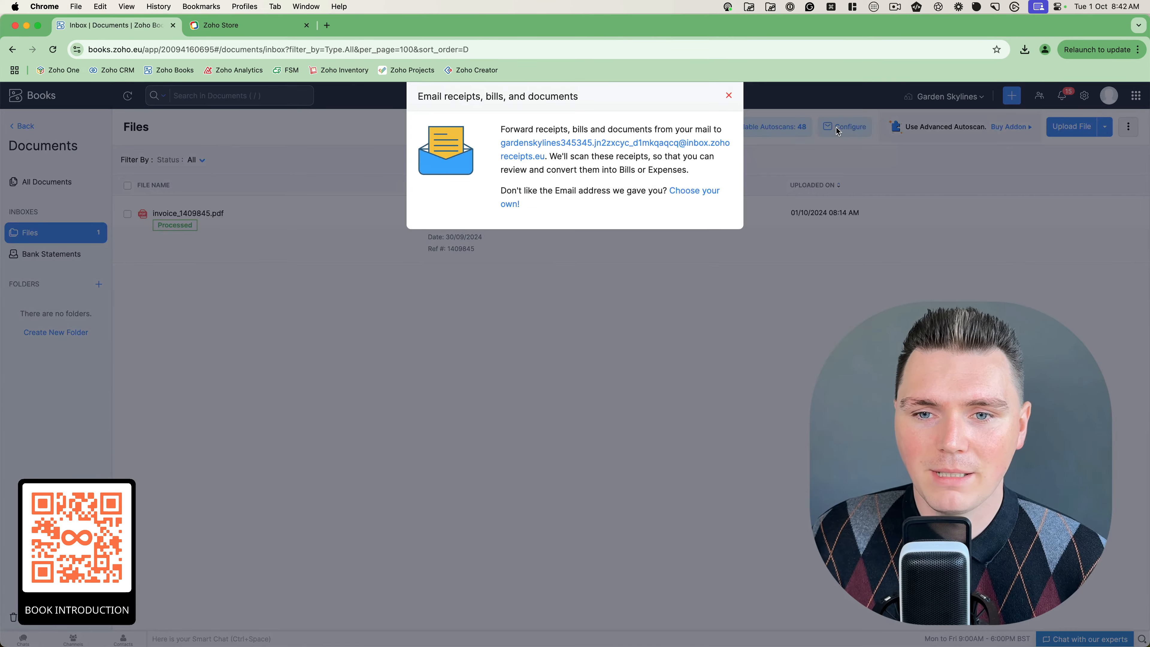
pyautogui.moveTo(545, 158); pyautogui.dragTo(502, 143)
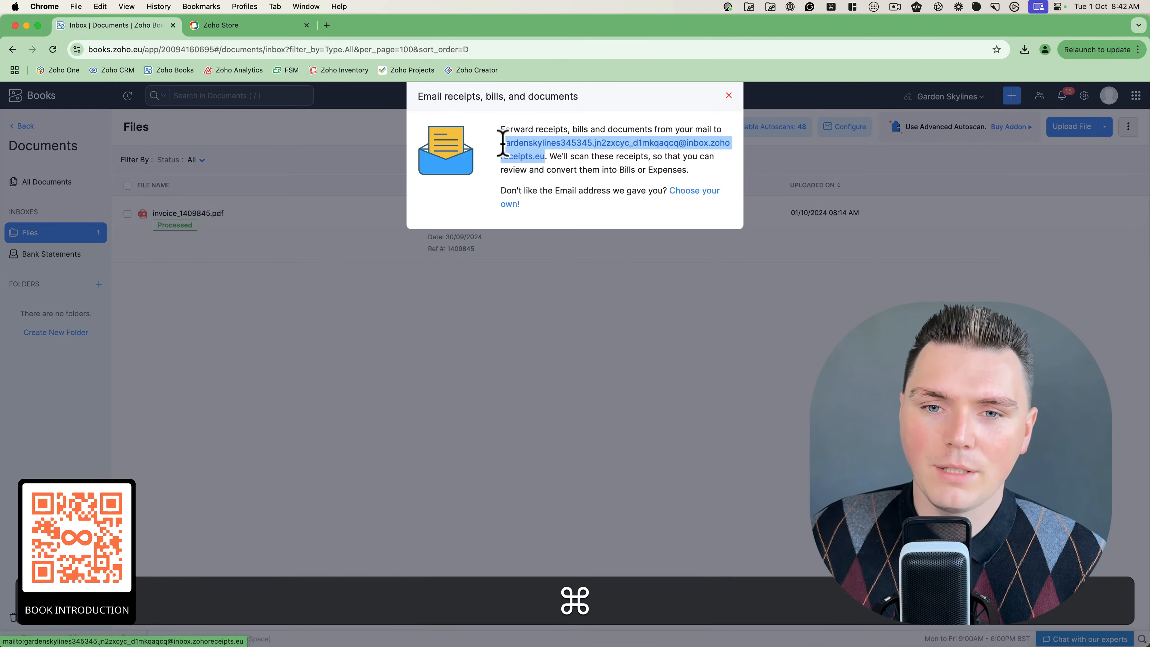
pyautogui.press('super+c')
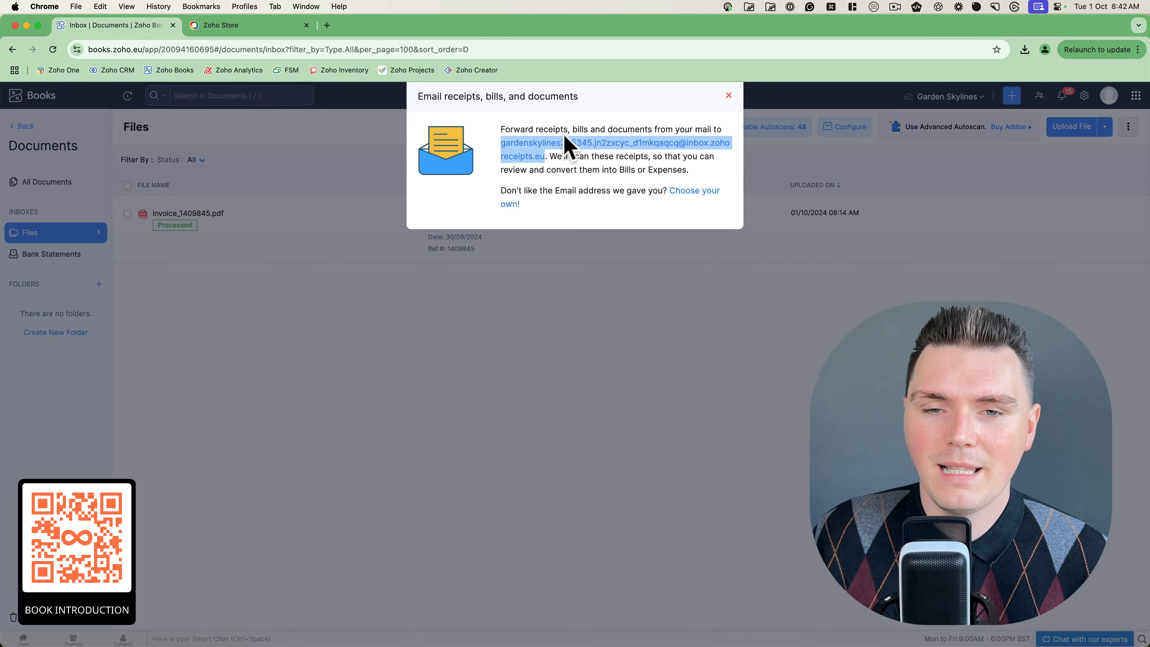
pyautogui.click(728, 95)
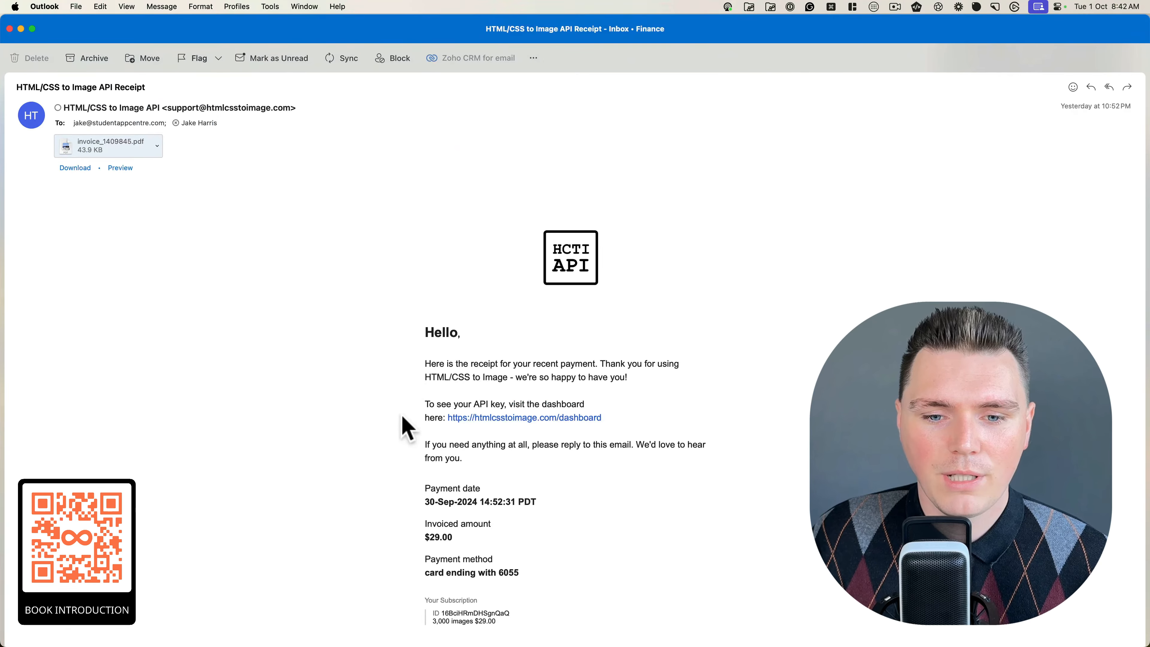
# Review the HTML/CSS to Image API receipt email in Outlook and preview its attached invoice PDF.
pyautogui.scroll(-5, 423, 365)
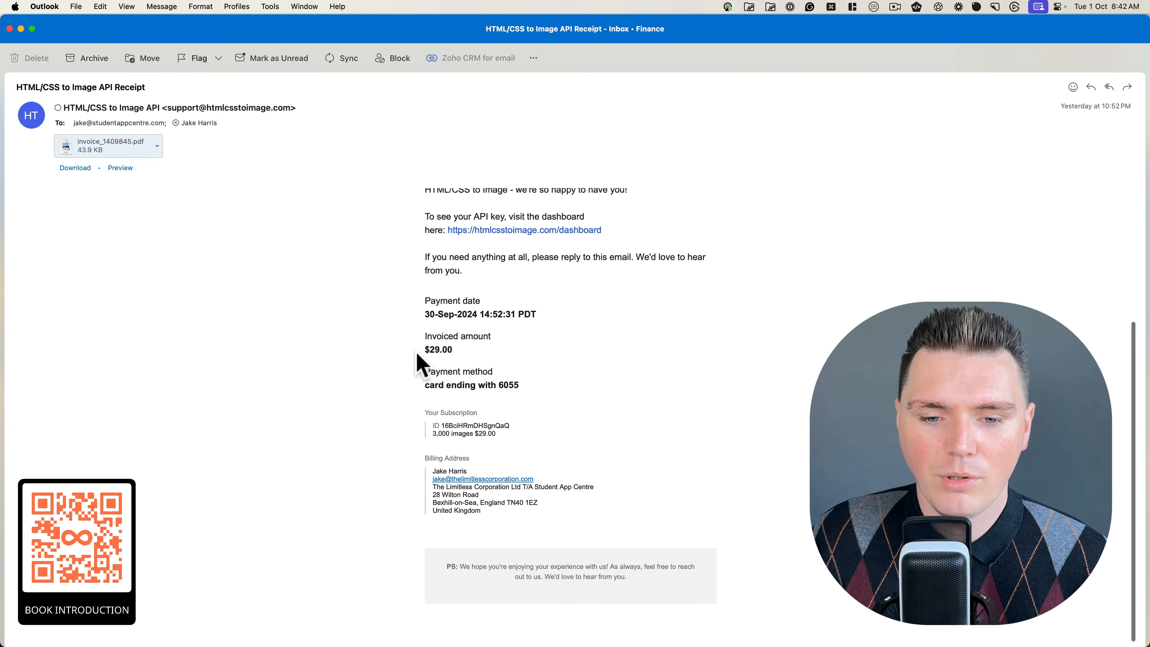
pyautogui.scroll(5, 423, 364)
pyautogui.doubleClick(128, 144)
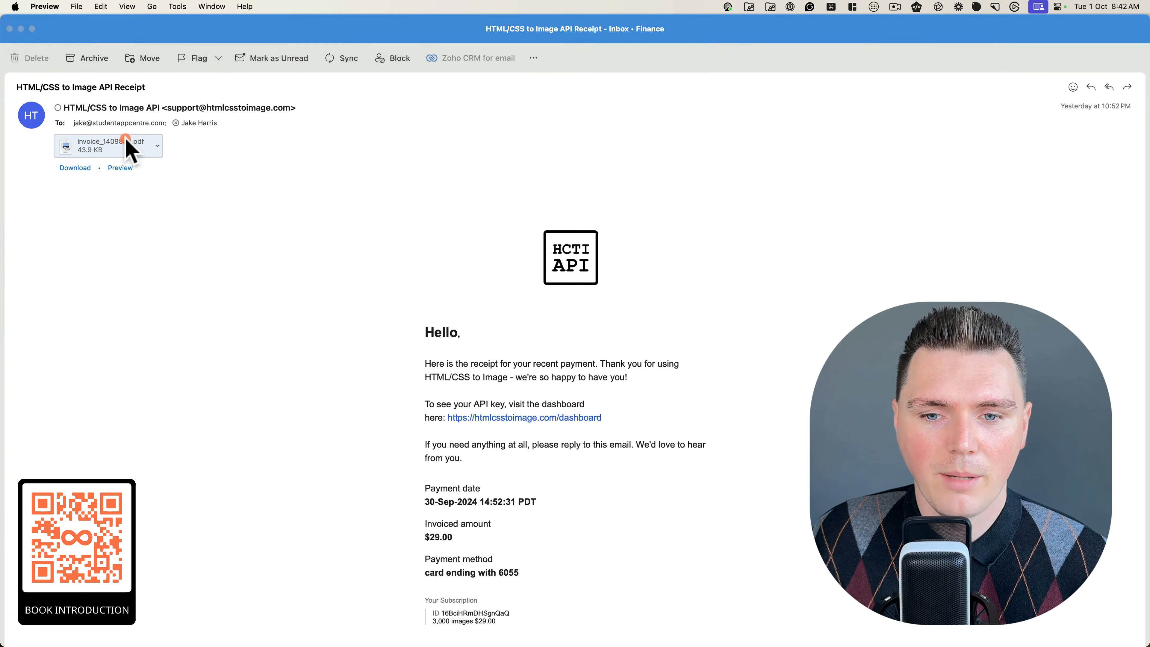
pyautogui.click(16, 30)
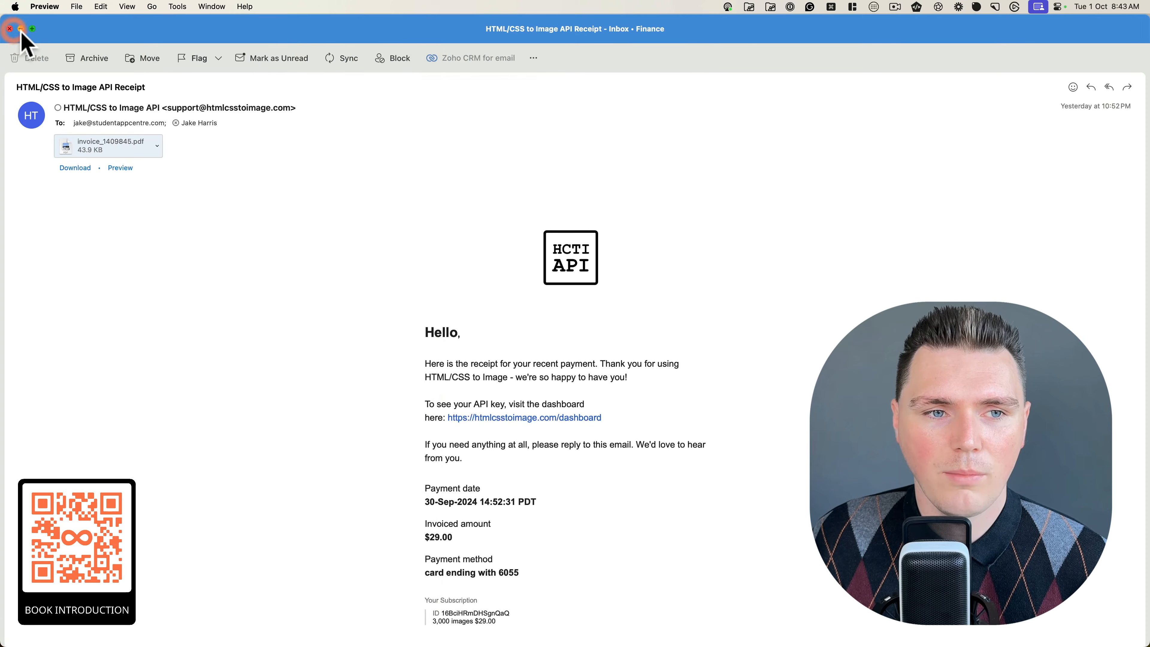
# Forward the receipt email with its attachment to the copied inbox address, and open the existing invoice file in the Zoho Books Files inbox.
pyautogui.click(1127, 86)
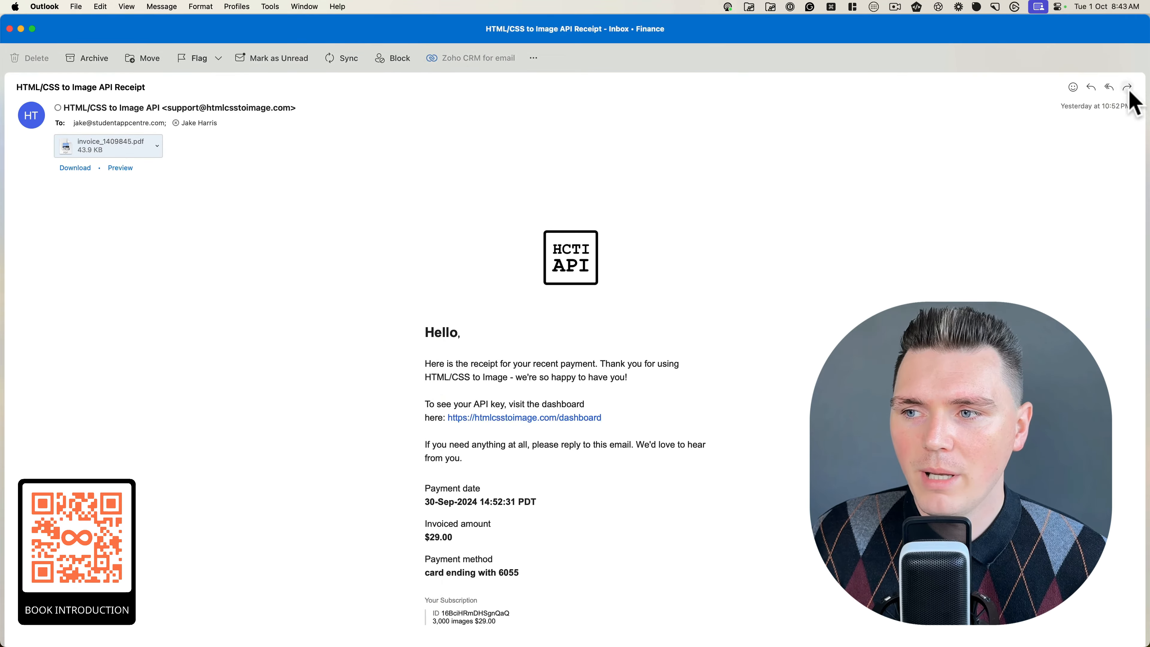
pyautogui.press('super+v')
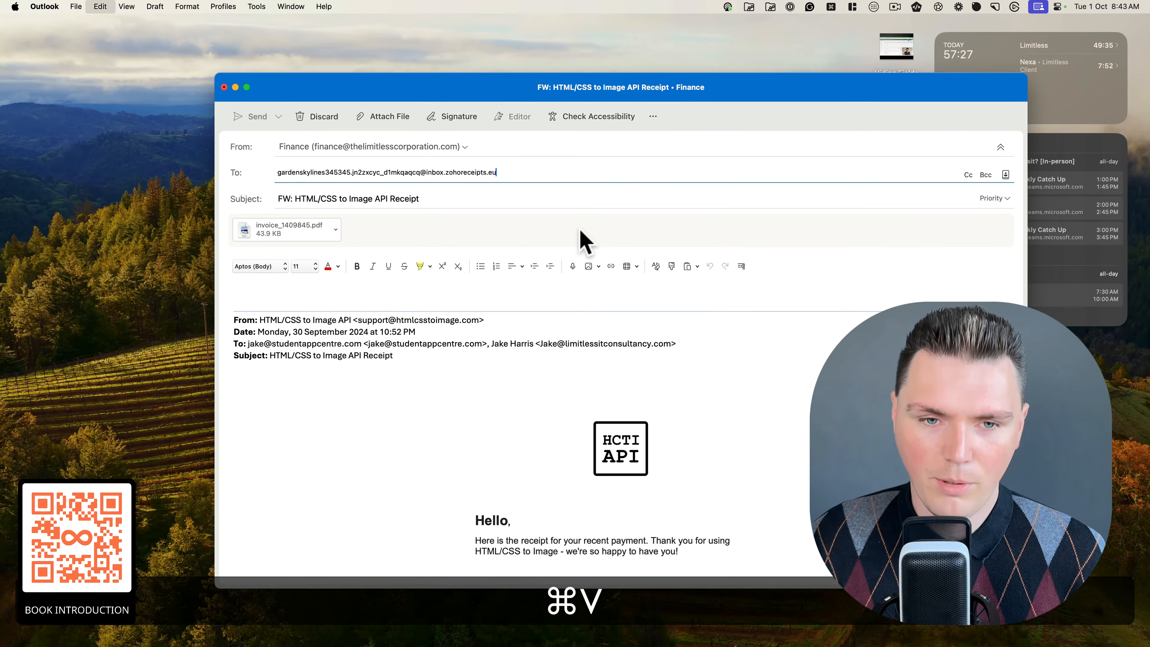
pyautogui.press('super+Return')
pyautogui.click(243, 117)
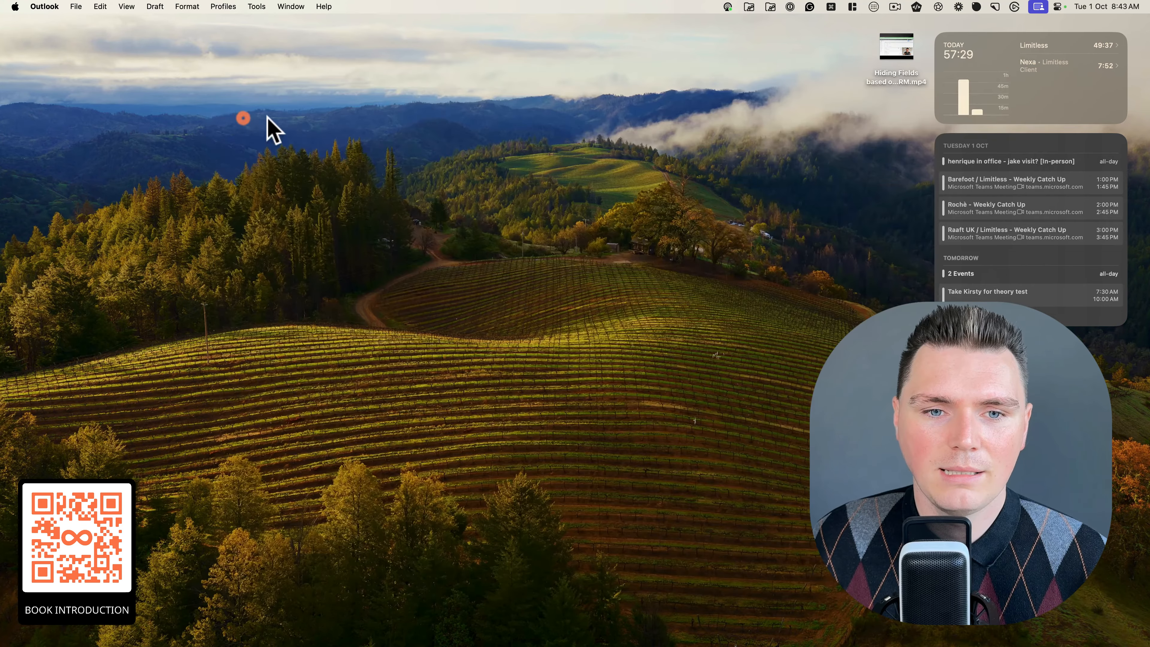
pyautogui.hotkey('ctrl', 'Left')
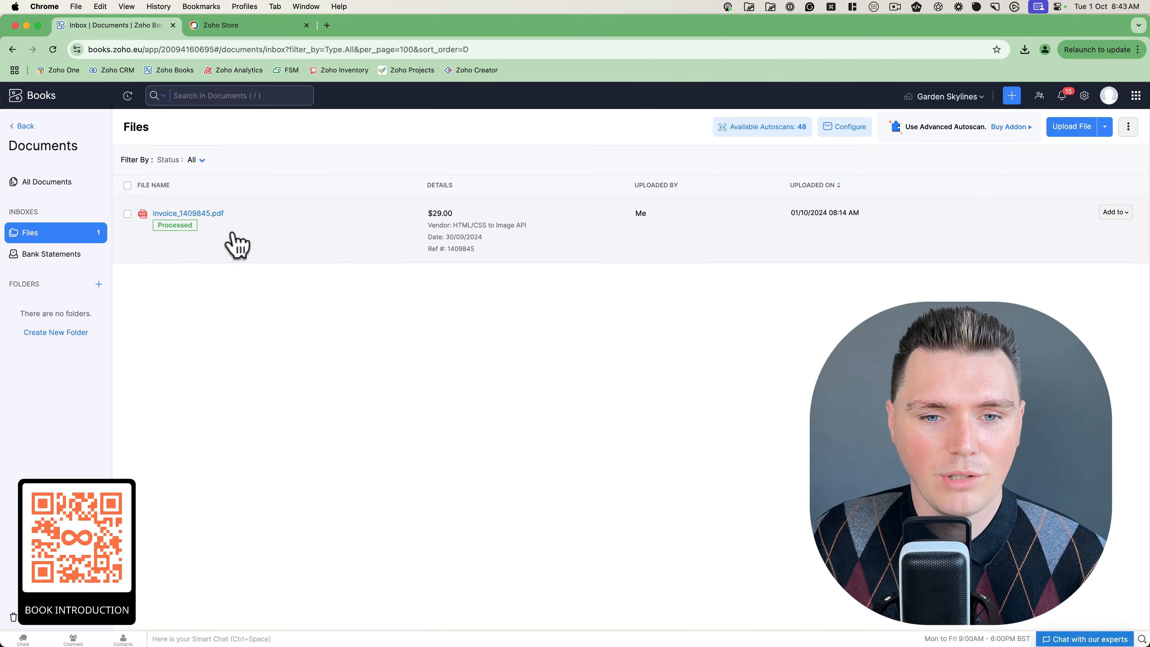
pyautogui.click(222, 220)
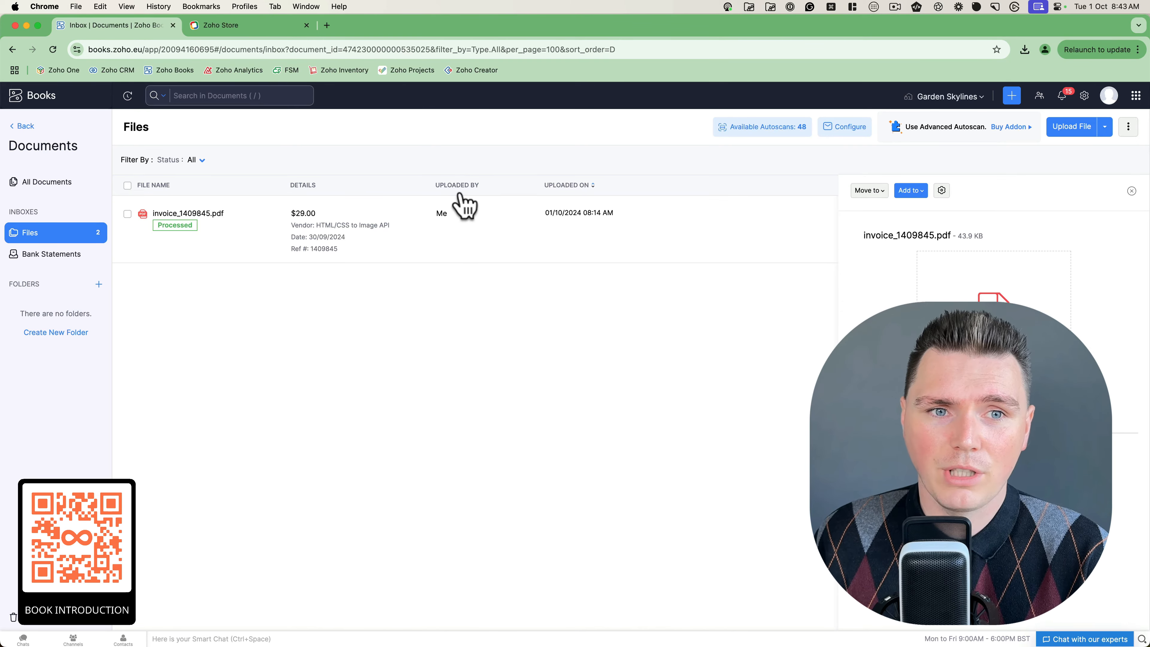
# View the email recipients in the Zoho Store billing details.
pyautogui.click(279, 31)
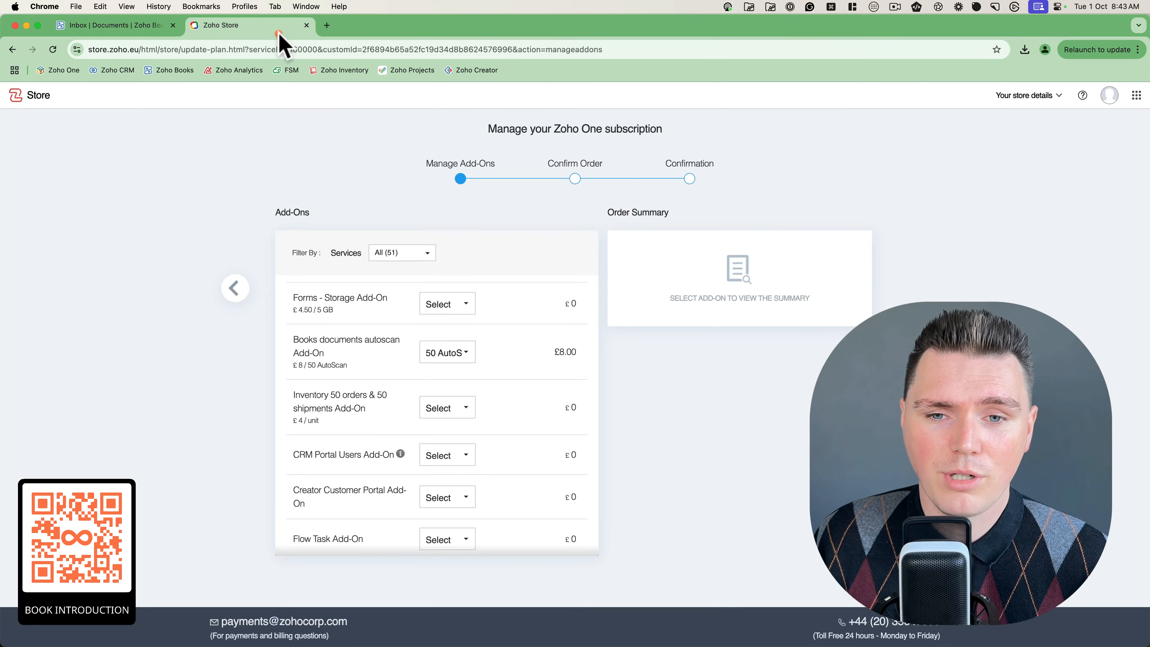
pyautogui.click(1024, 96)
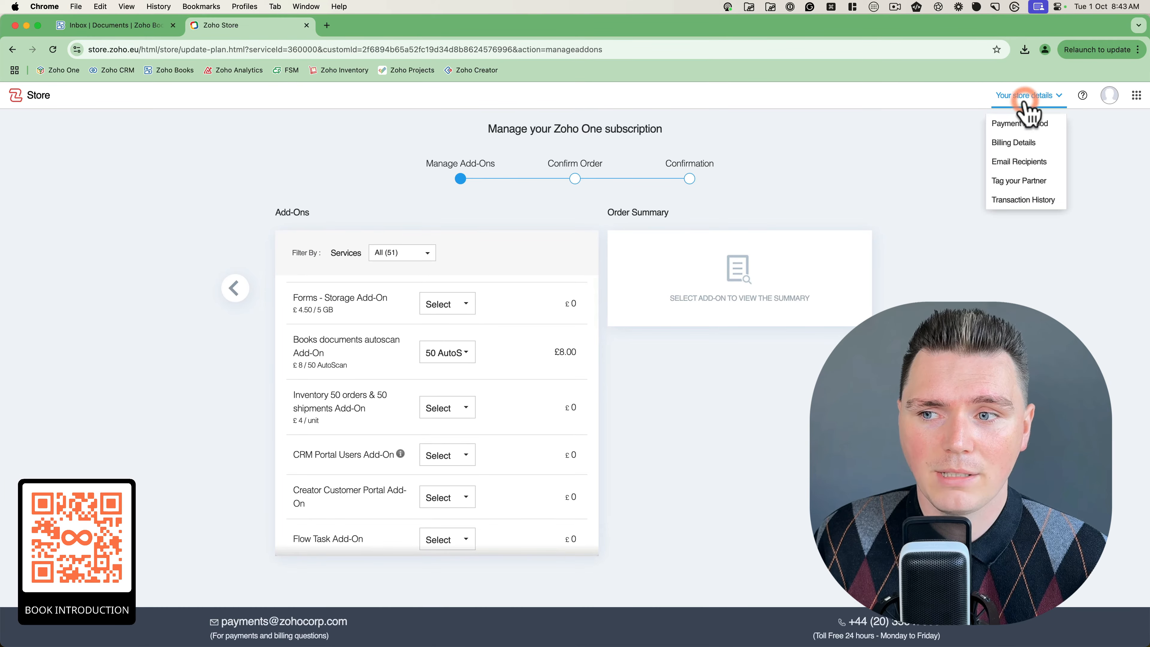
pyautogui.click(1035, 160)
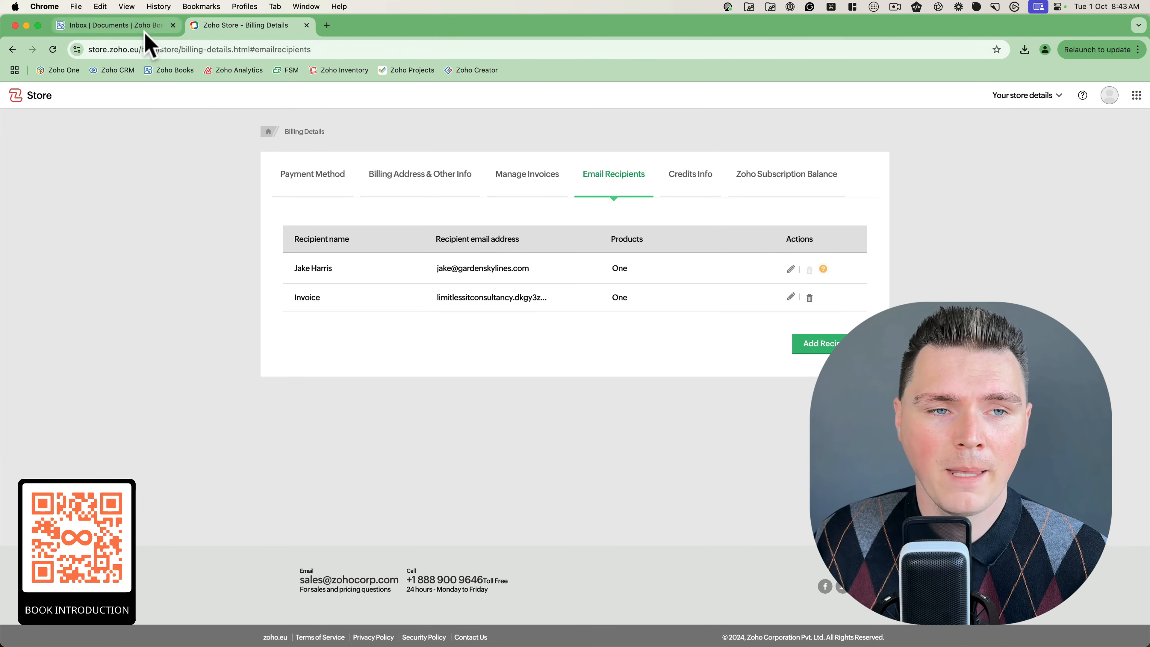
# Return to the Zoho Books Files inbox and upload the ZOHO invoice PDF from the Downloads folder for autoscanning.
pyautogui.click(136, 28)
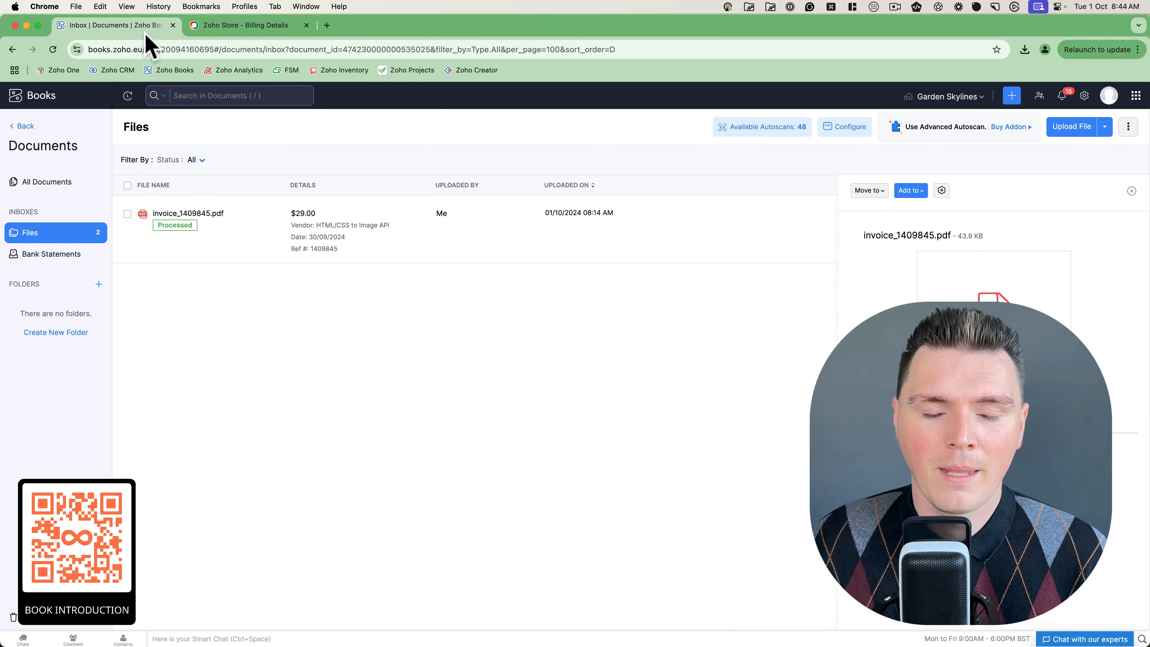
pyautogui.click(16, 482)
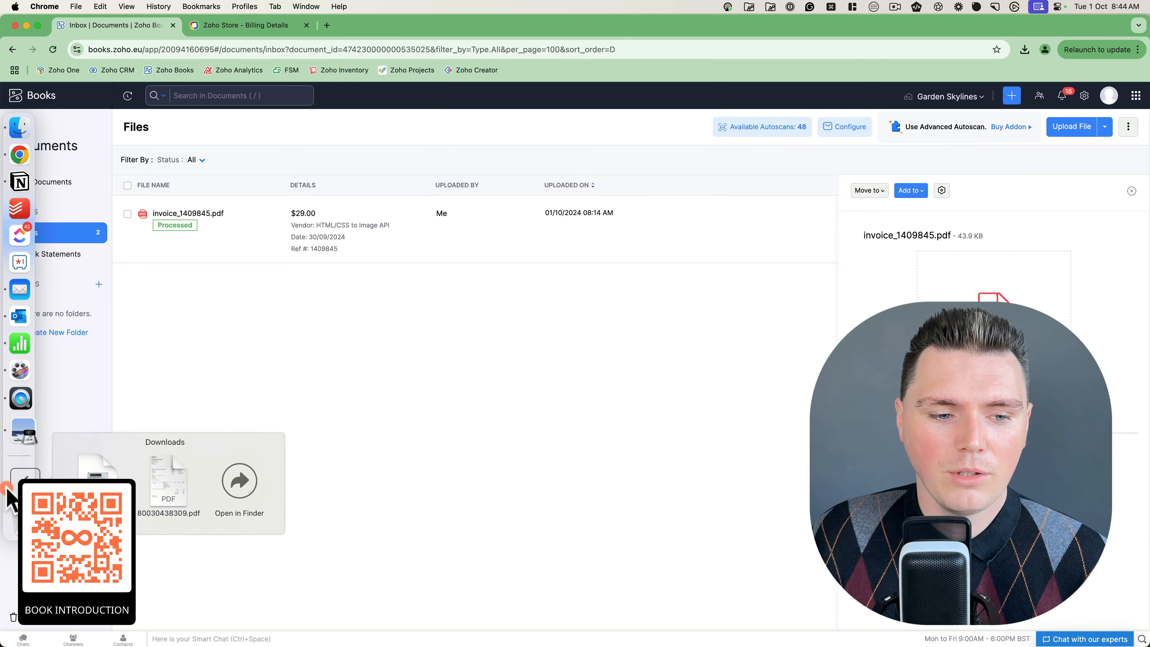
pyautogui.moveTo(170, 480); pyautogui.dragTo(328, 381)
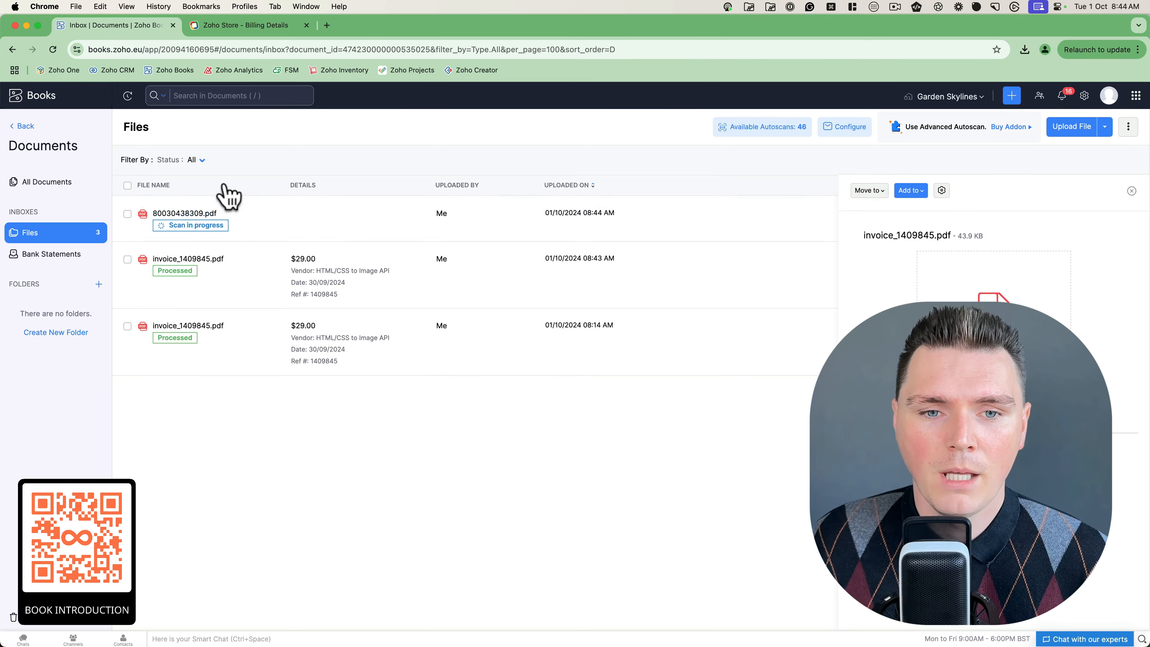
# Set the Default GL Account custom field of vendor ZOHO Corporation Limited to IT and Internet Expenses and save the vendor.
pyautogui.click(27, 130)
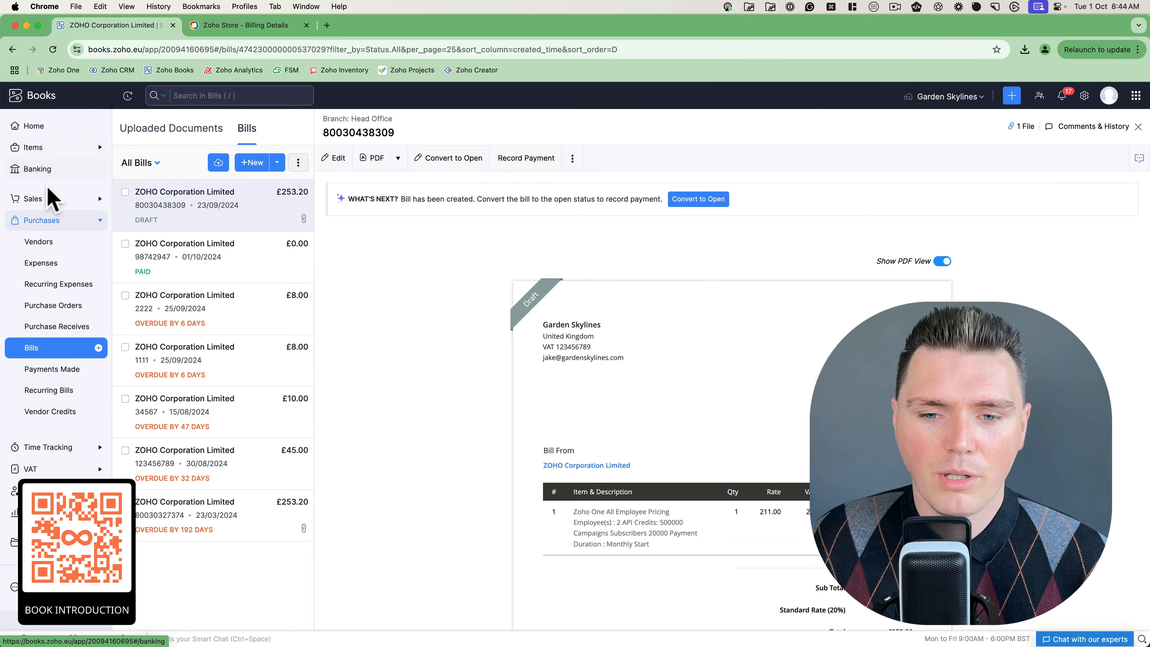
pyautogui.click(40, 242)
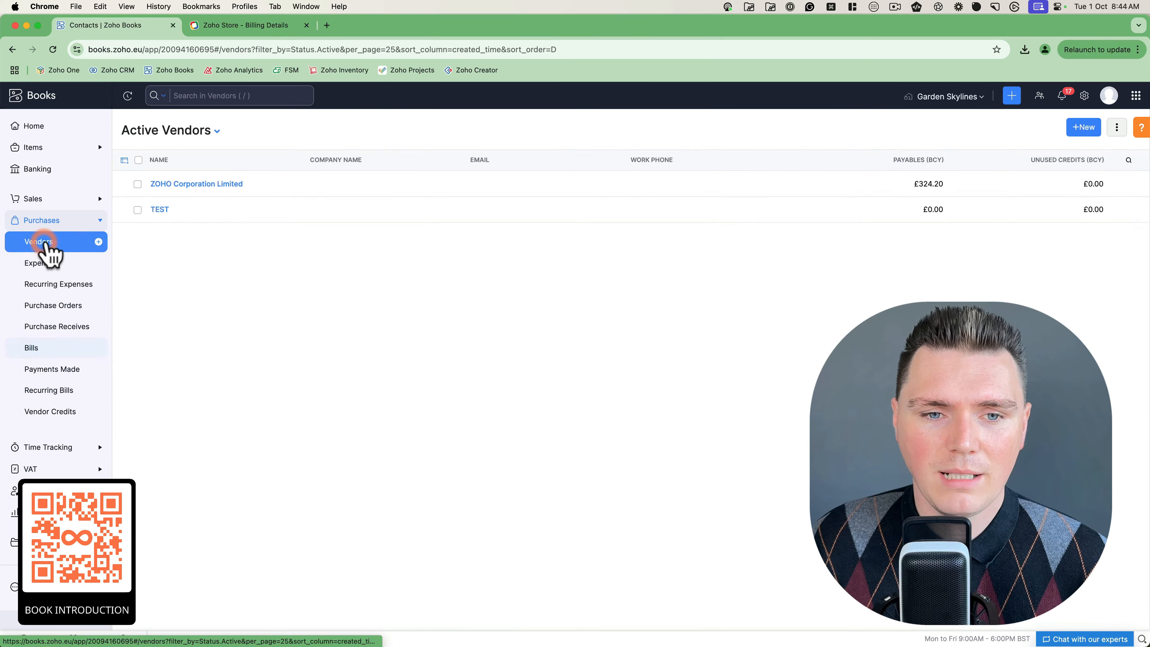
pyautogui.click(203, 185)
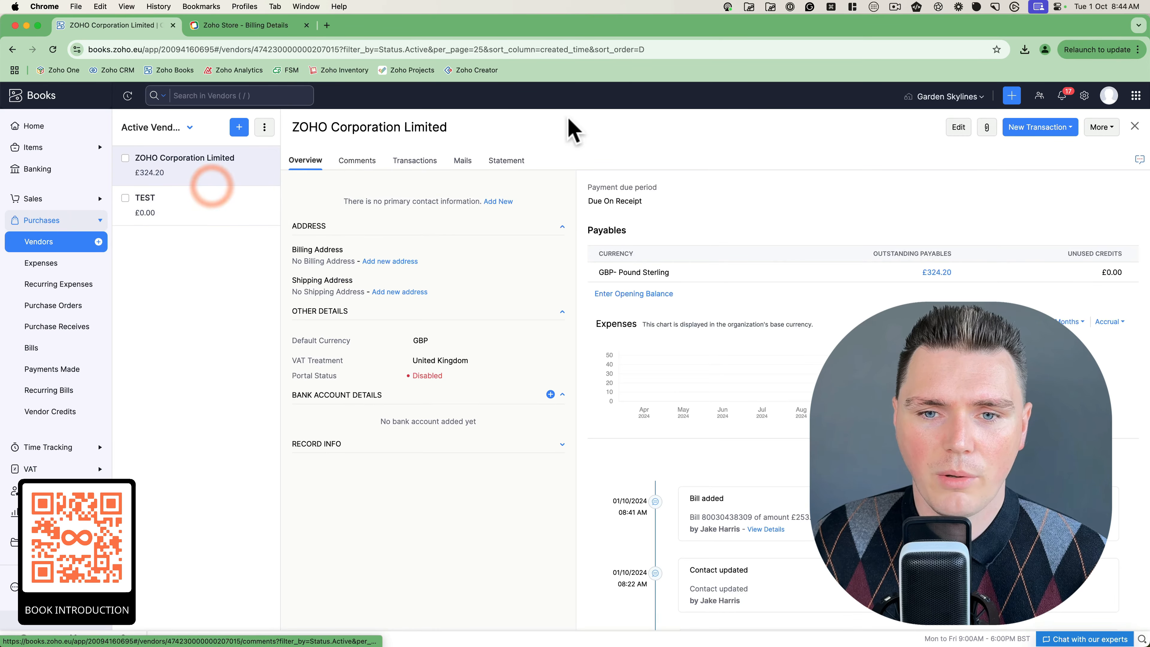
pyautogui.click(958, 125)
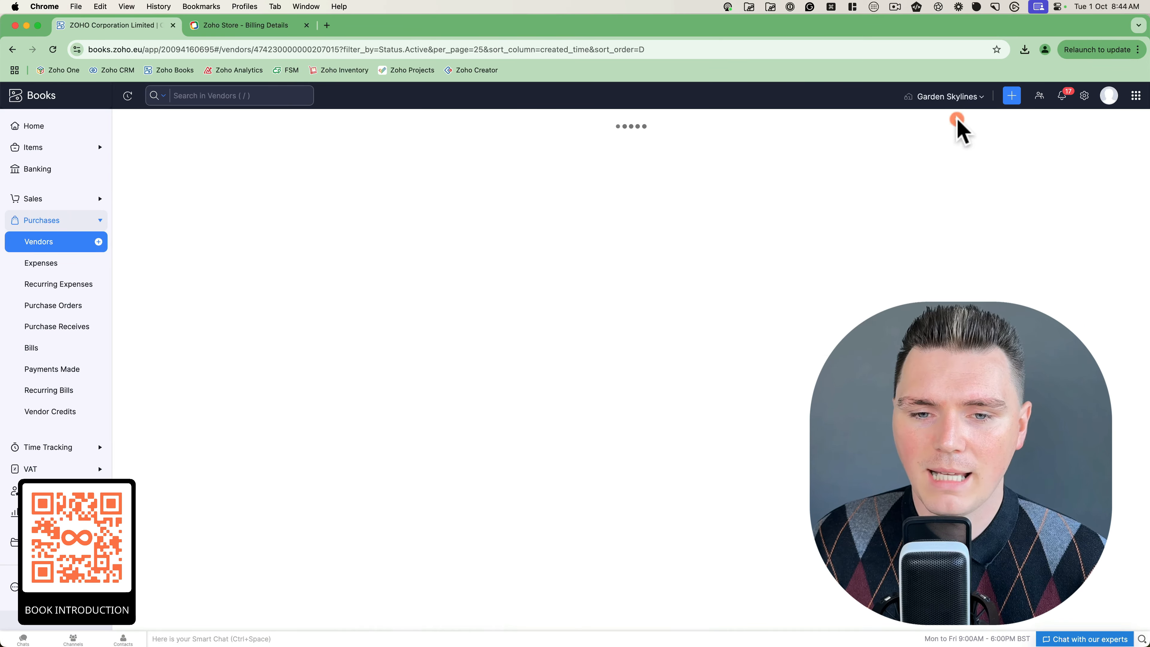
pyautogui.click(398, 375)
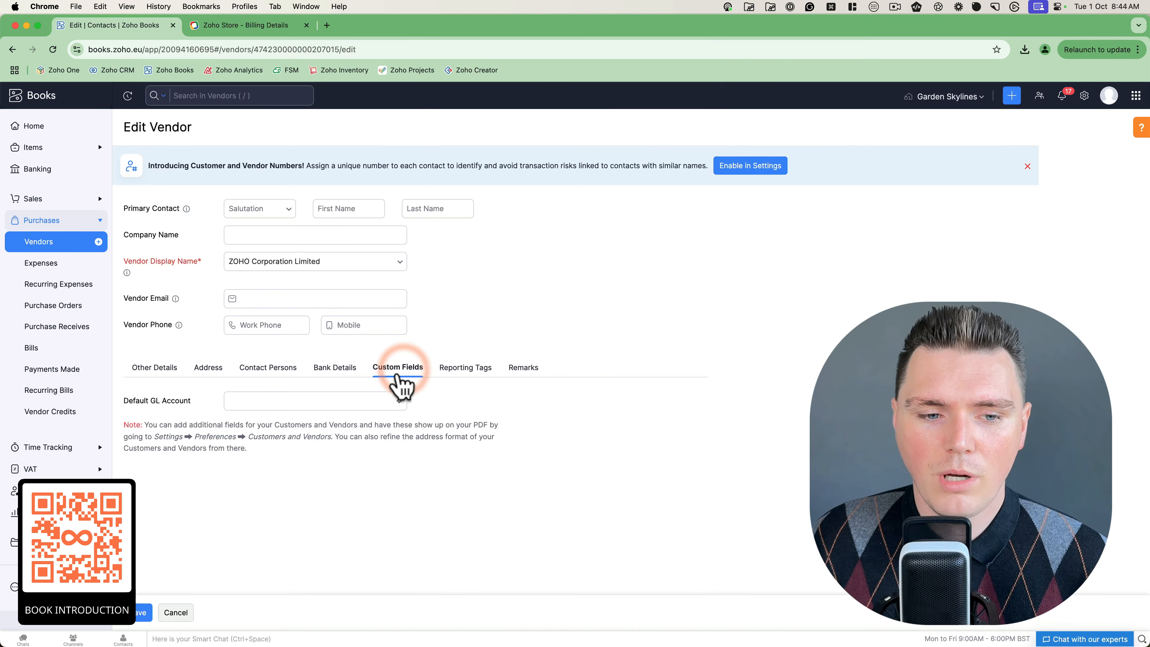
pyautogui.click(360, 408)
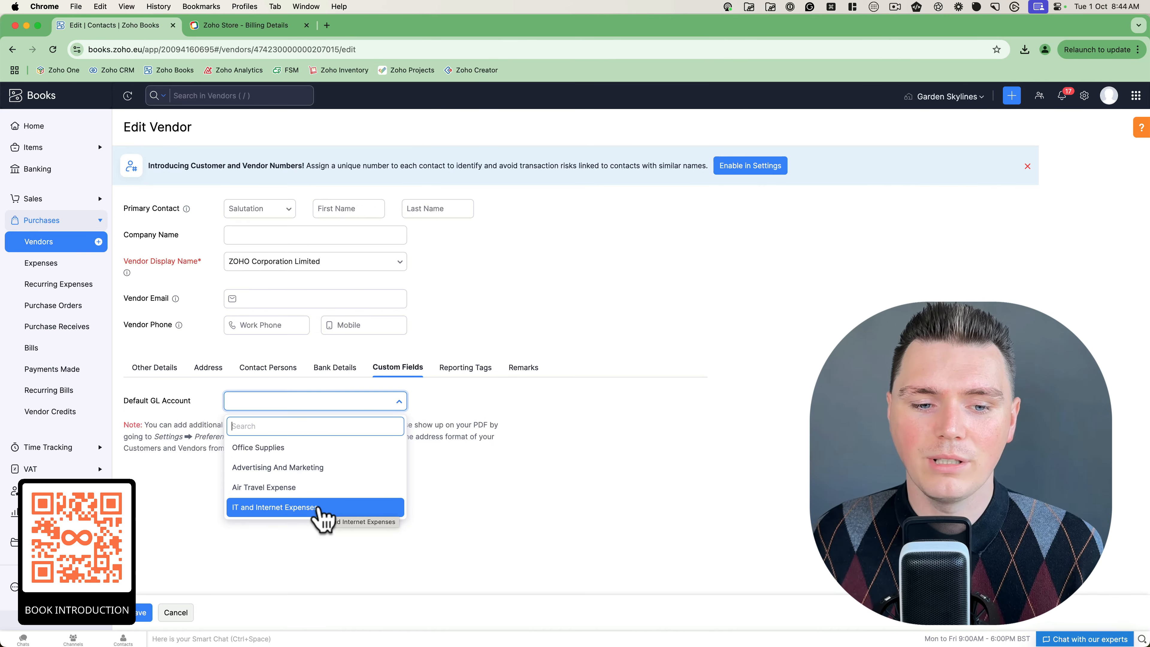
pyautogui.click(300, 508)
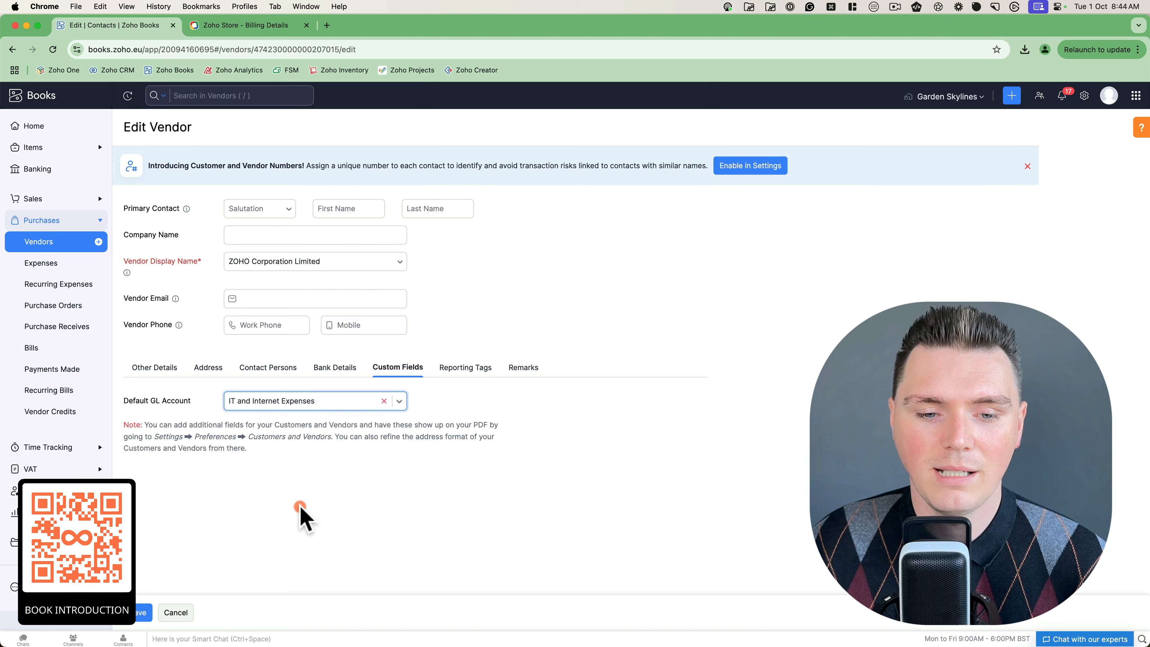
pyautogui.click(145, 612)
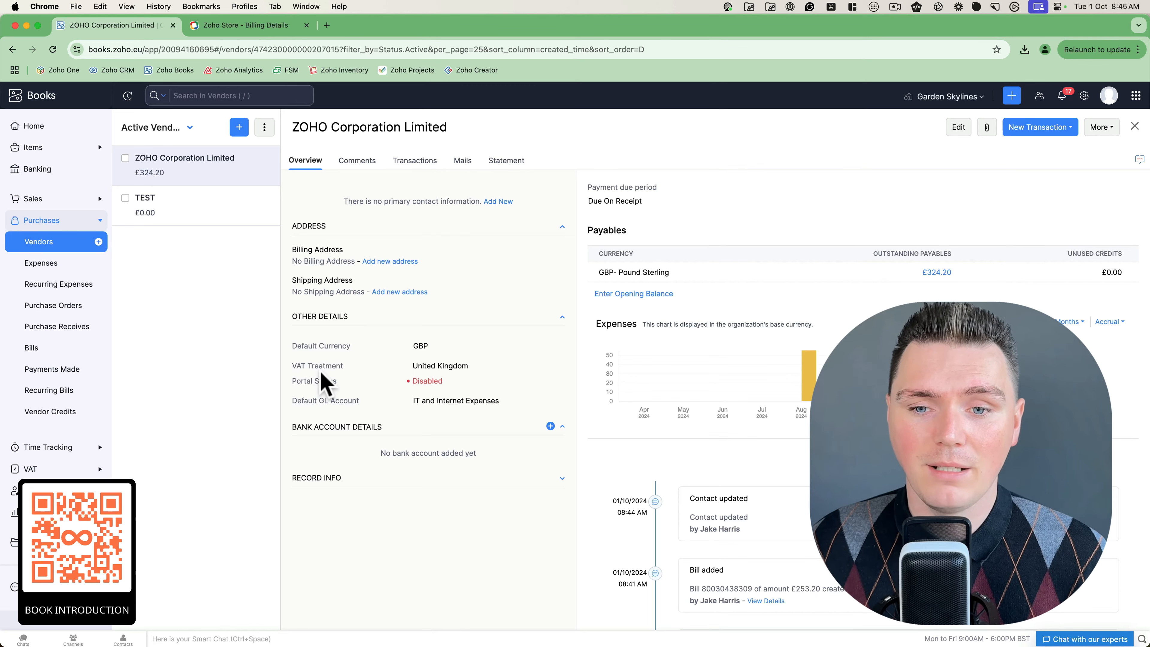
# Create a new bill from the newly scanned ZOHO PDF in the Files inbox and assign the vendor ZOHO Corporation Limited.
pyautogui.click(44, 541)
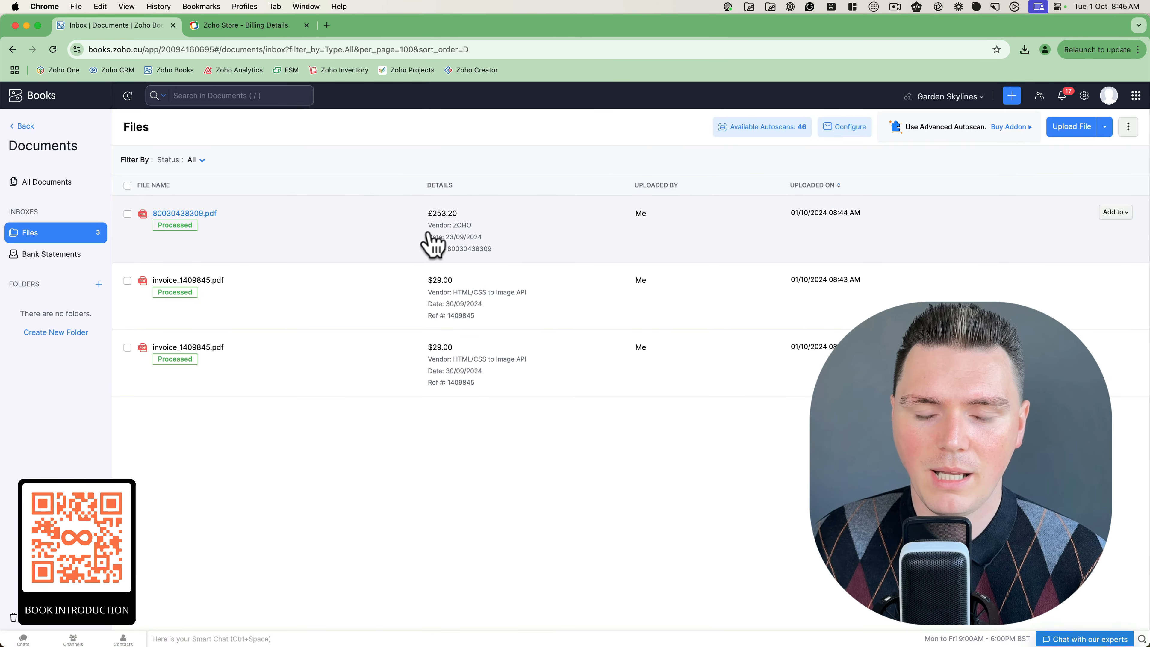
pyautogui.click(1116, 213)
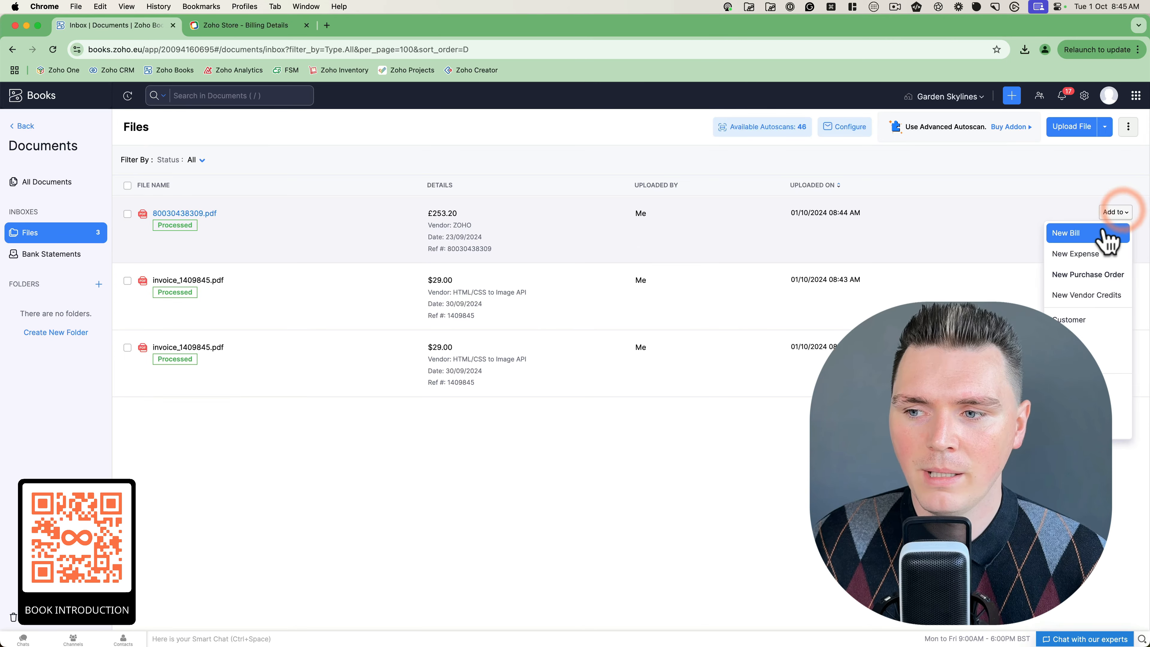
pyautogui.click(1104, 230)
pyautogui.scroll(-1, 688, 570)
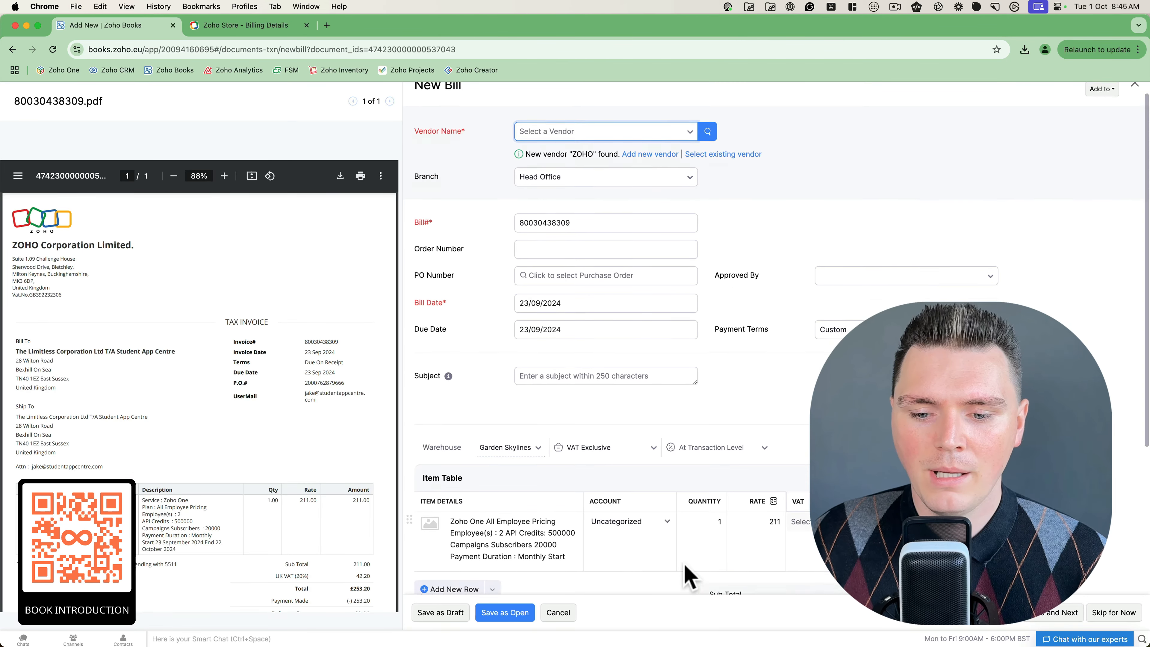
pyautogui.scroll(4, 634, 470)
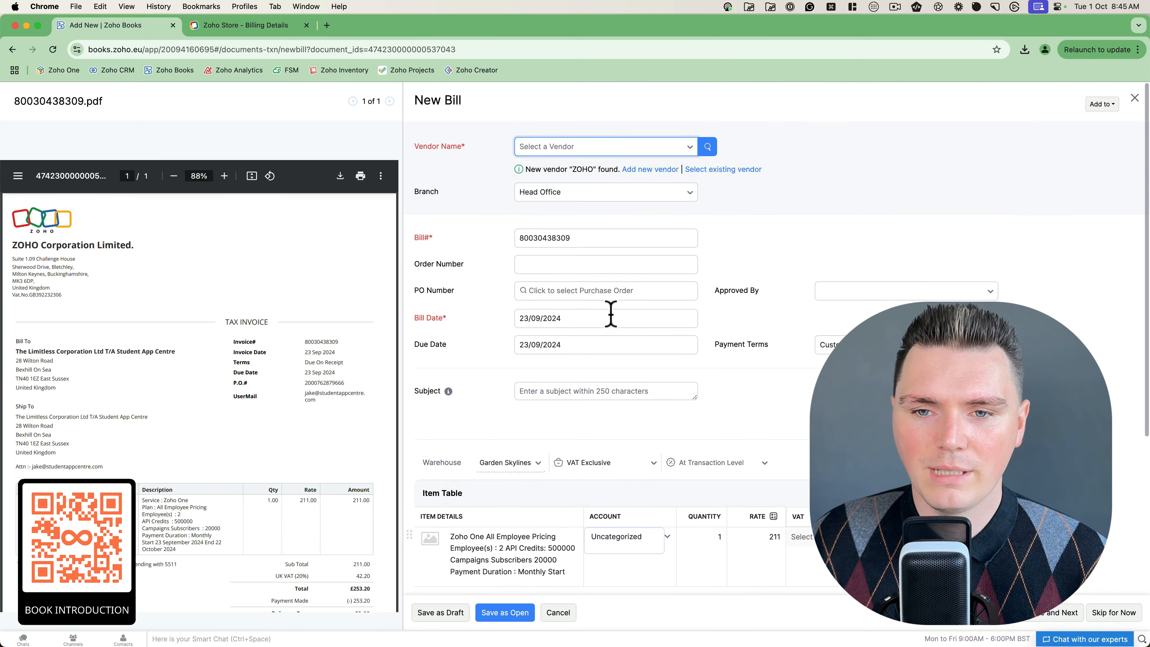
pyautogui.click(621, 146)
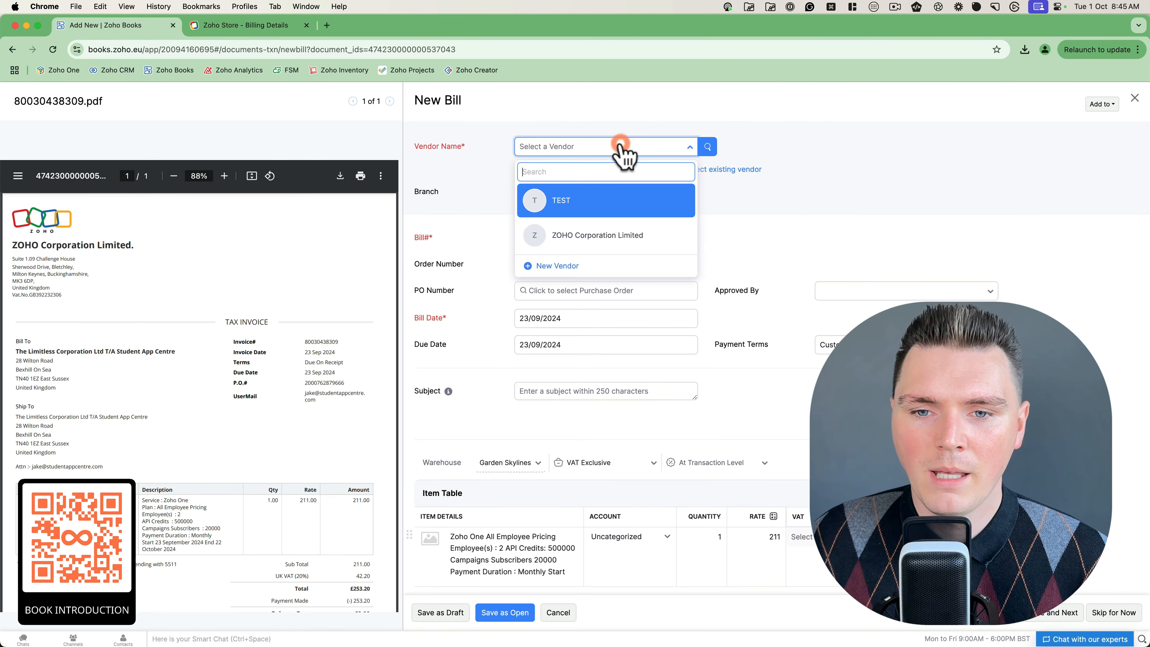
pyautogui.click(610, 238)
# Add a second line item with random placeholder text to the bill and check the account on both lines.
pyautogui.scroll(-4, 721, 398)
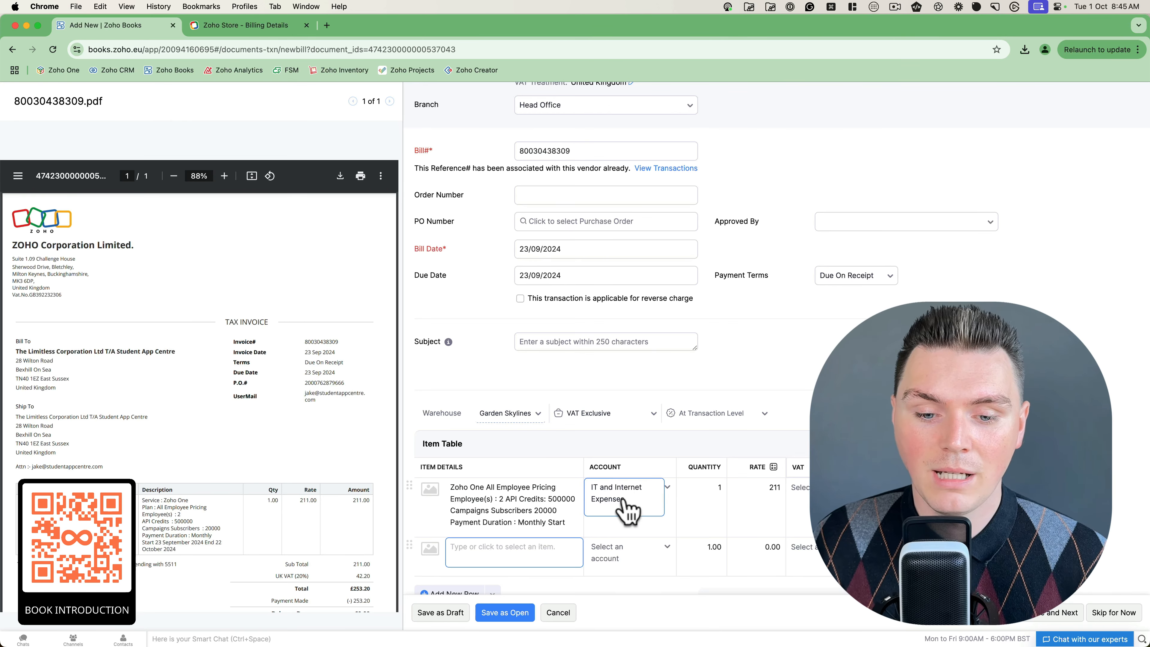
pyautogui.write('ljwehjhertkljehrklghklre')
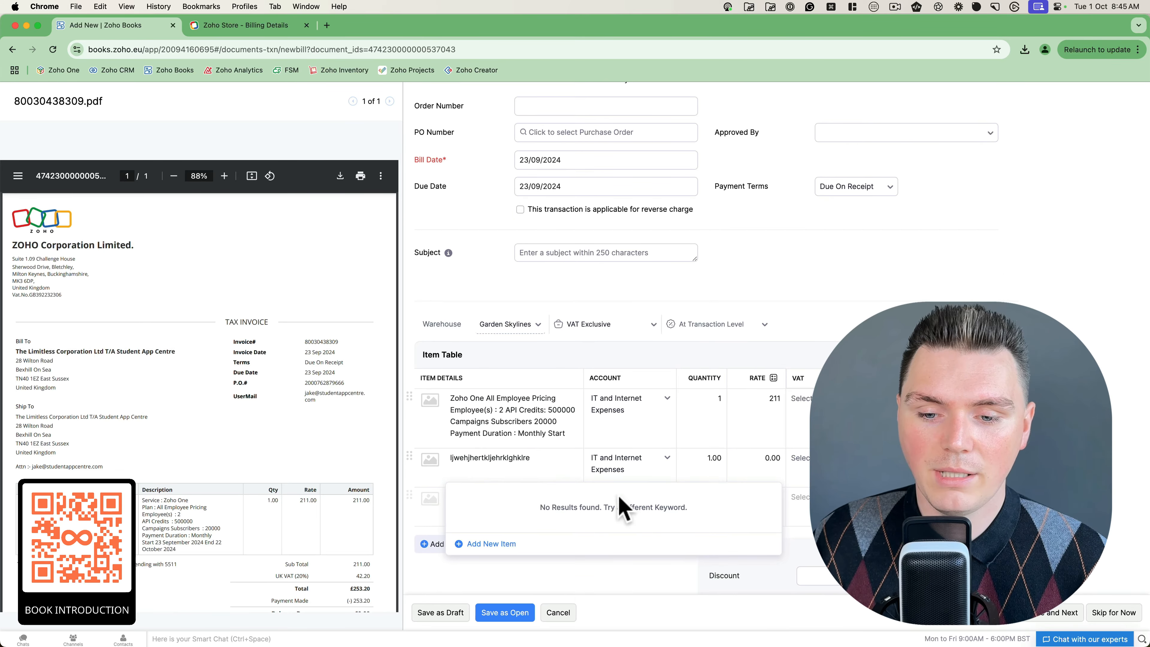
pyautogui.click(624, 473)
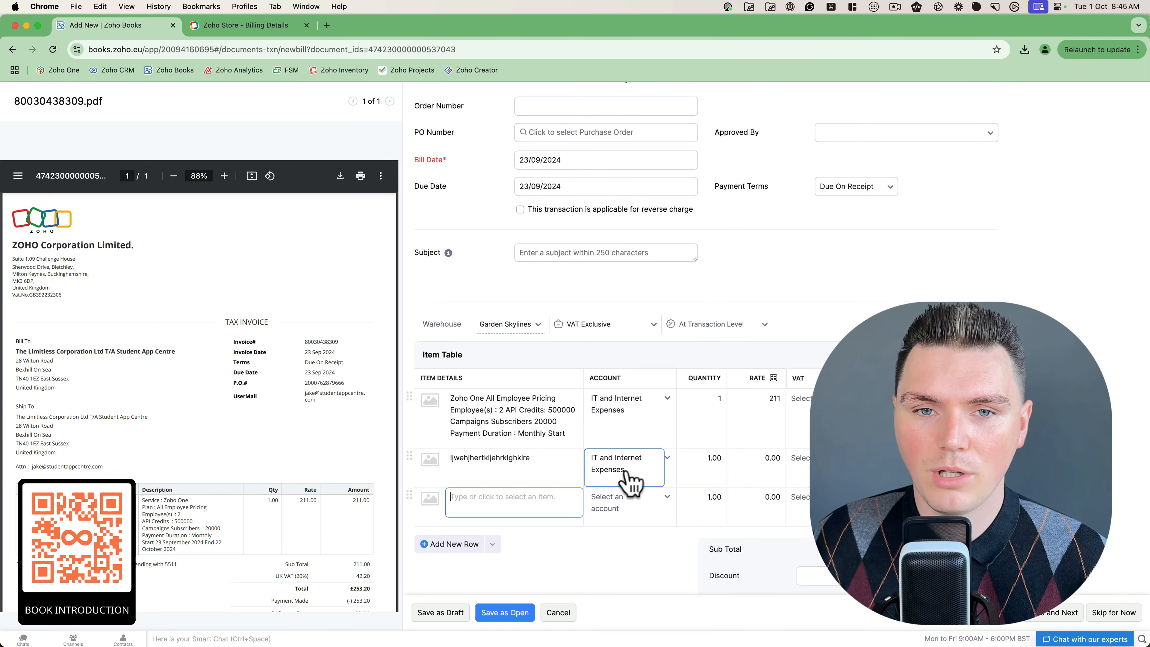
pyautogui.scroll(5, 629, 480)
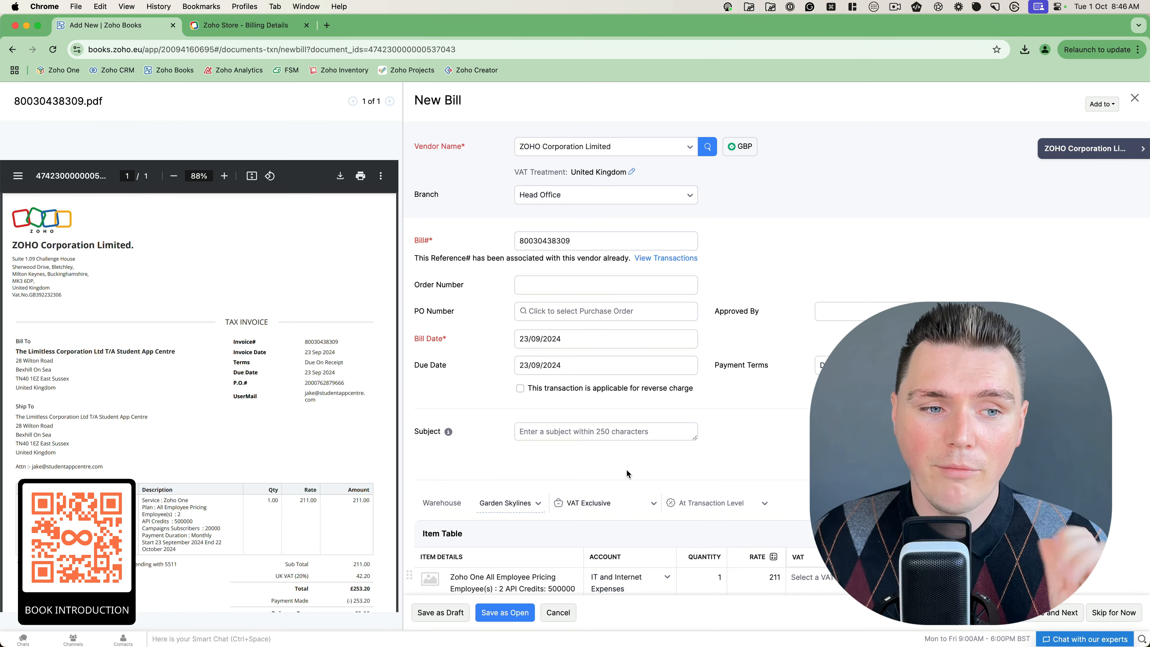
pyautogui.scroll(-3, 626, 473)
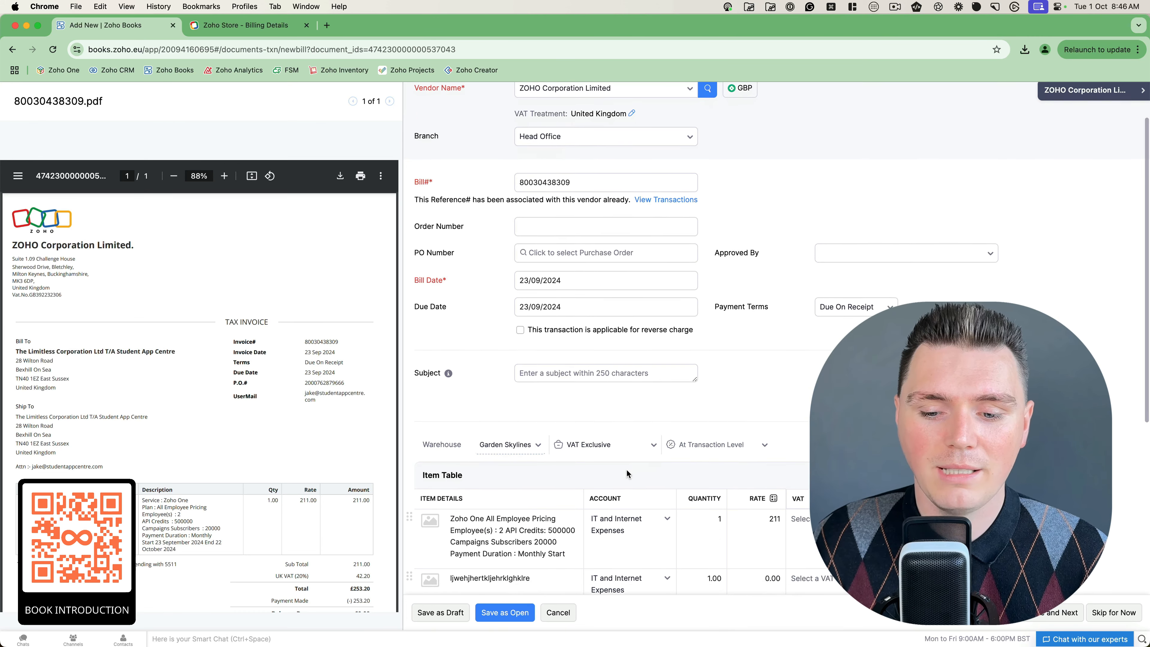